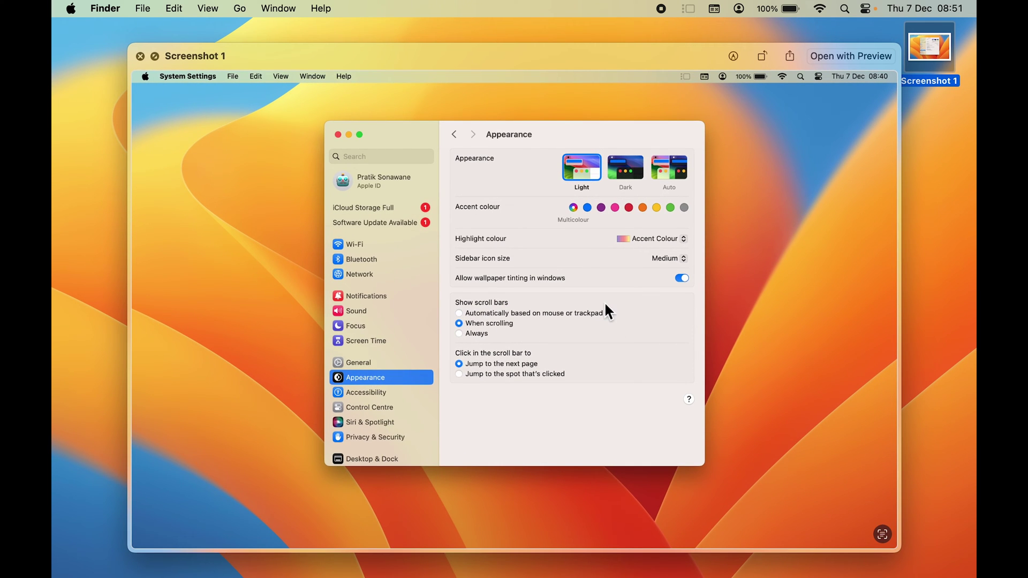
Step: Close Quick Look and open Screenshot 1 in Preview through Open With
key(space)
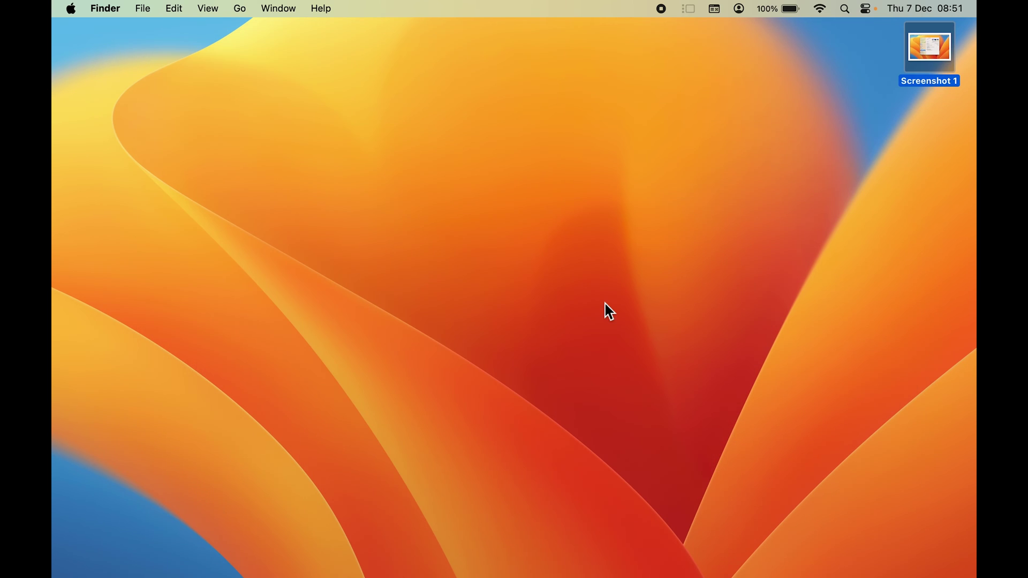
right_click(929, 84)
mouse_move(829, 112)
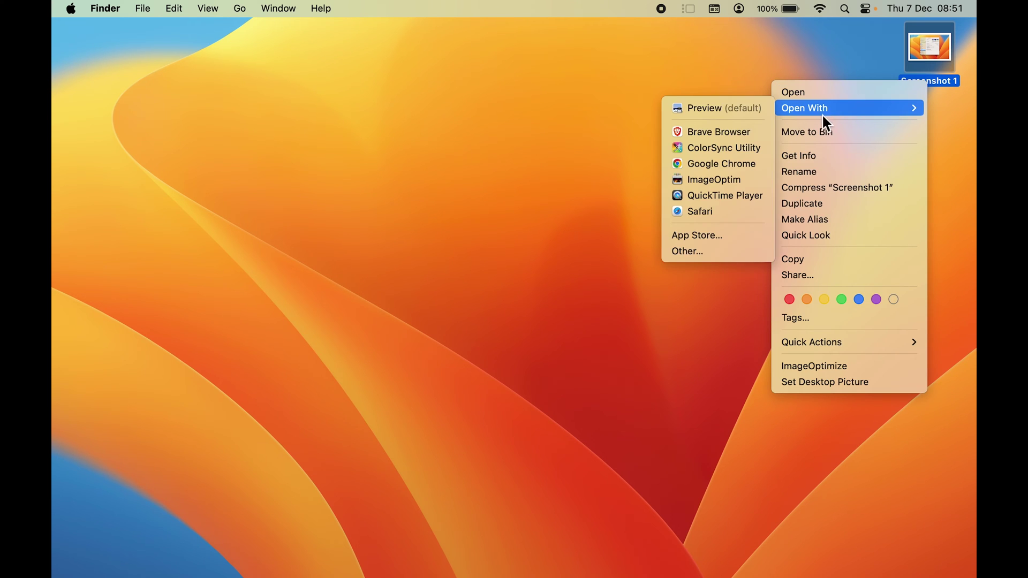
click(714, 107)
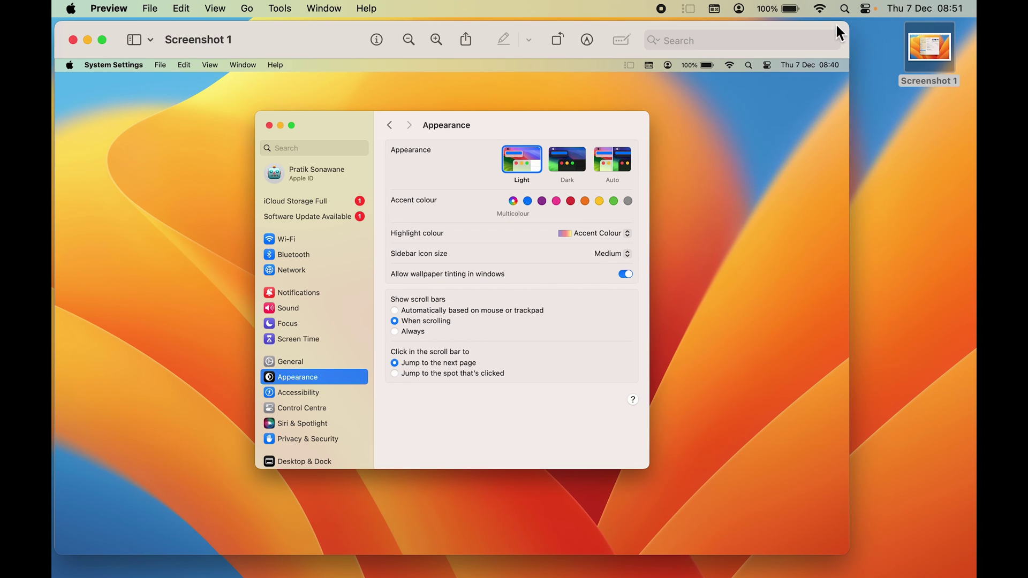
Step: Expand the Screenshot 1 window to fill the screen and show the Markup toolbar
double_click(849, 32)
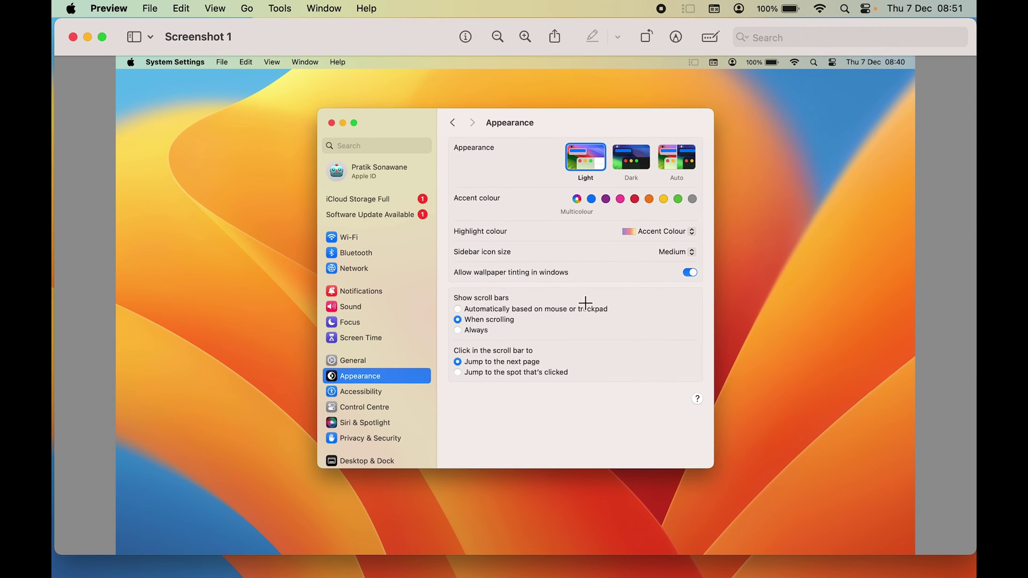
double_click(603, 556)
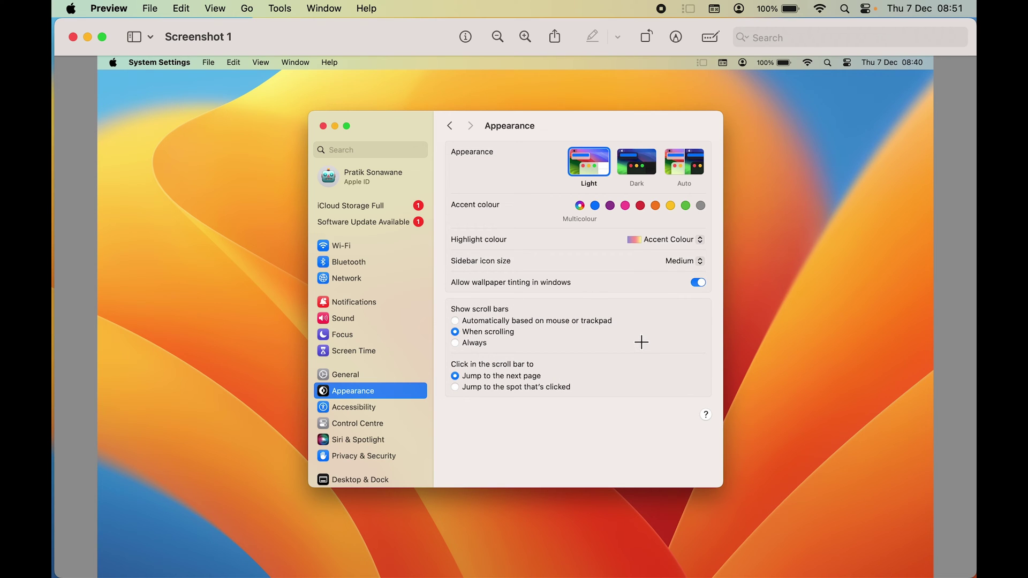
click(676, 37)
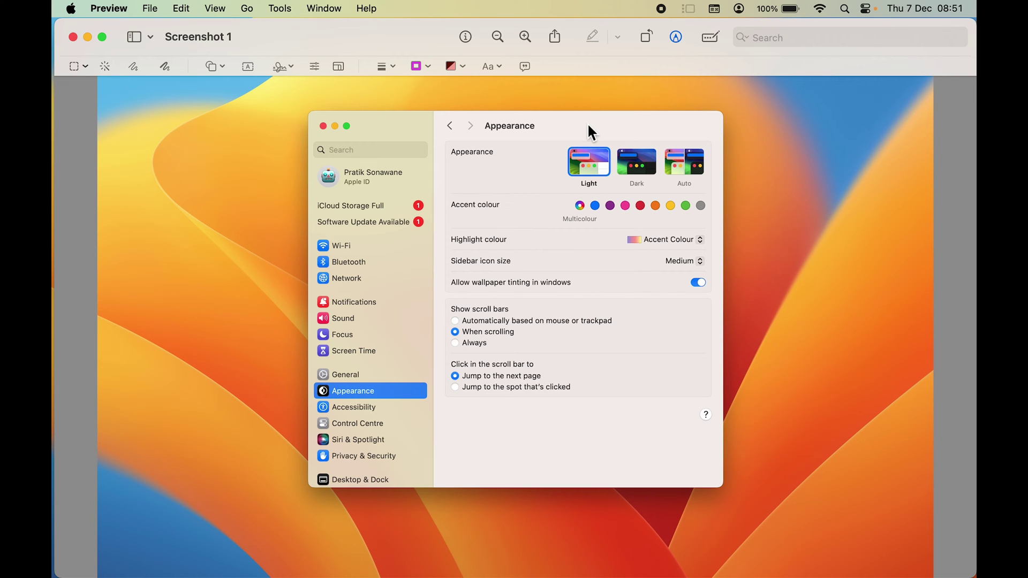
Step: Insert a rectangle shape from the Markup Shapes menu
click(222, 66)
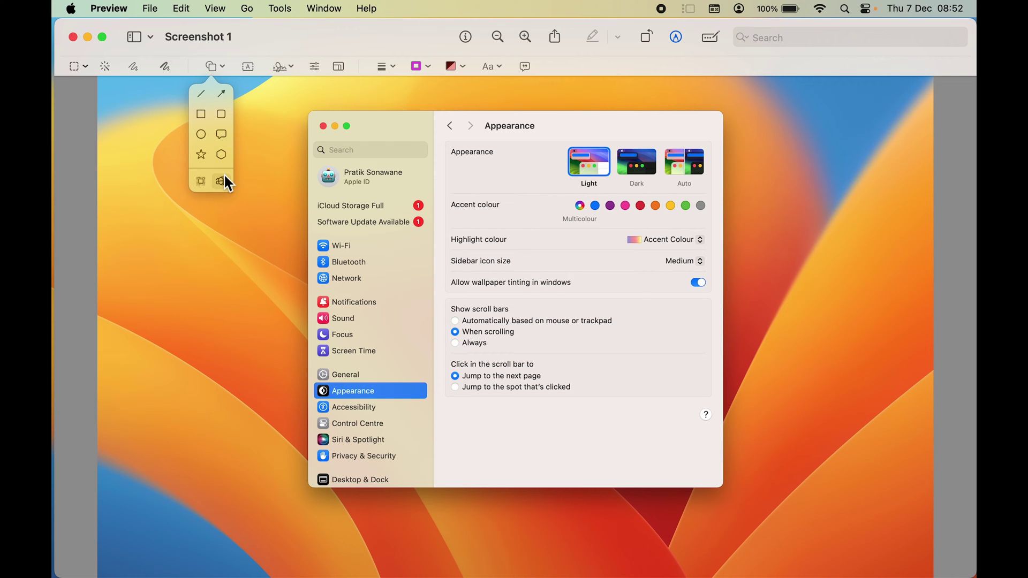
click(202, 116)
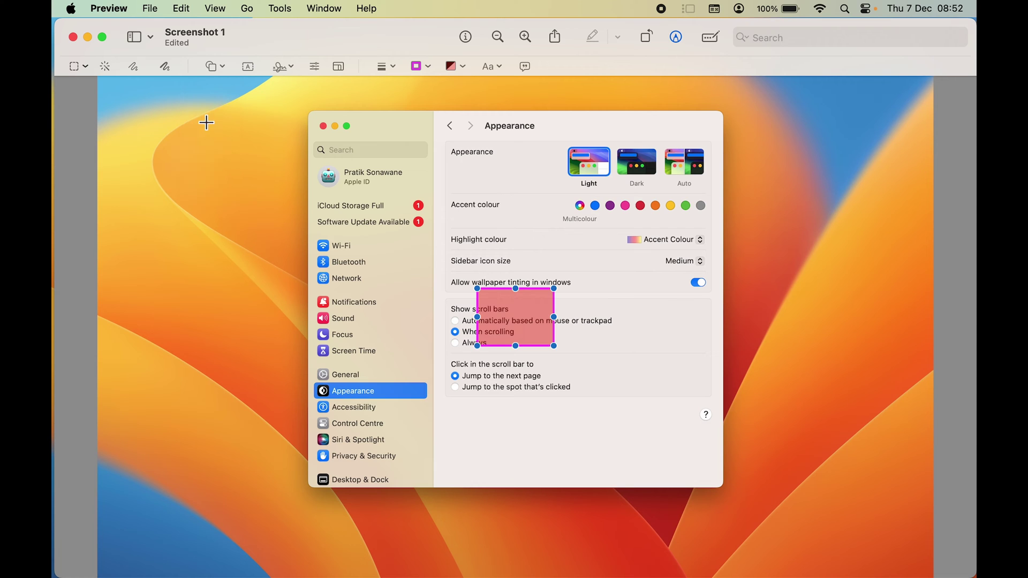
Step: Move and stretch the rectangle to cover the Show scroll bars and Click in the scroll bar sections
drag(515, 321, 490, 332)
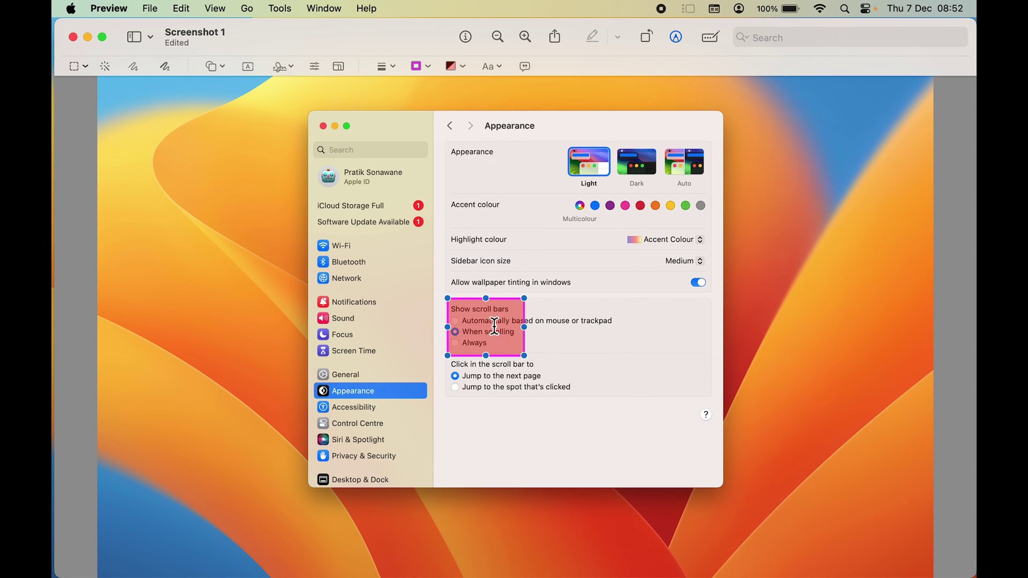
drag(525, 328, 715, 345)
drag(579, 356, 578, 402)
drag(448, 349, 446, 350)
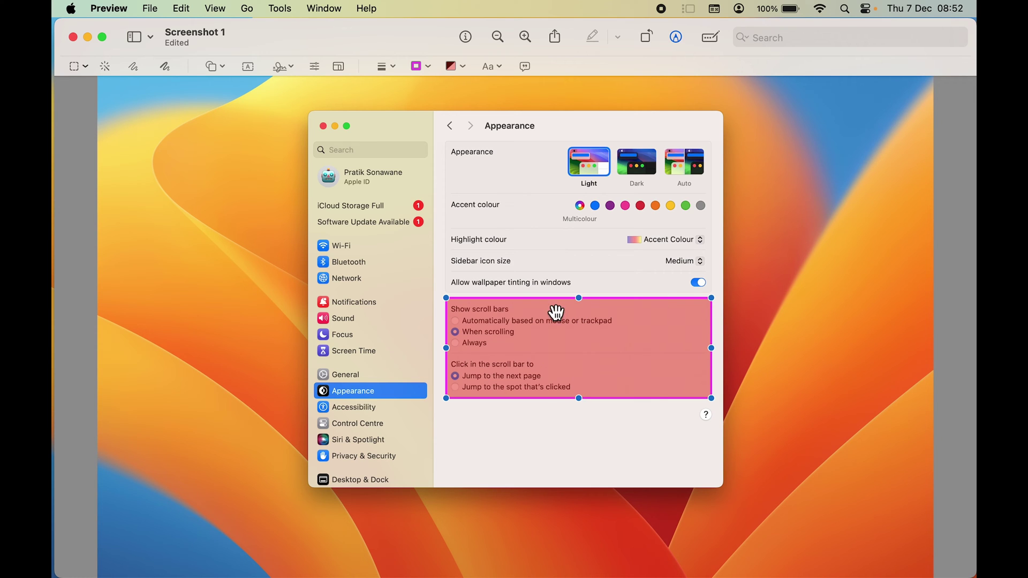
click(427, 69)
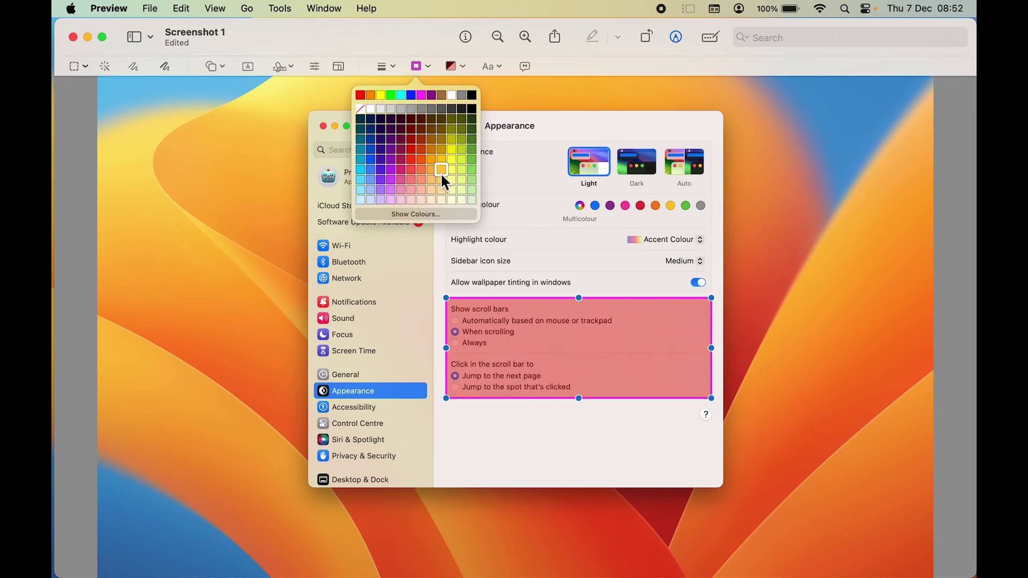
Step: Set the rectangle's border colour to red
click(413, 159)
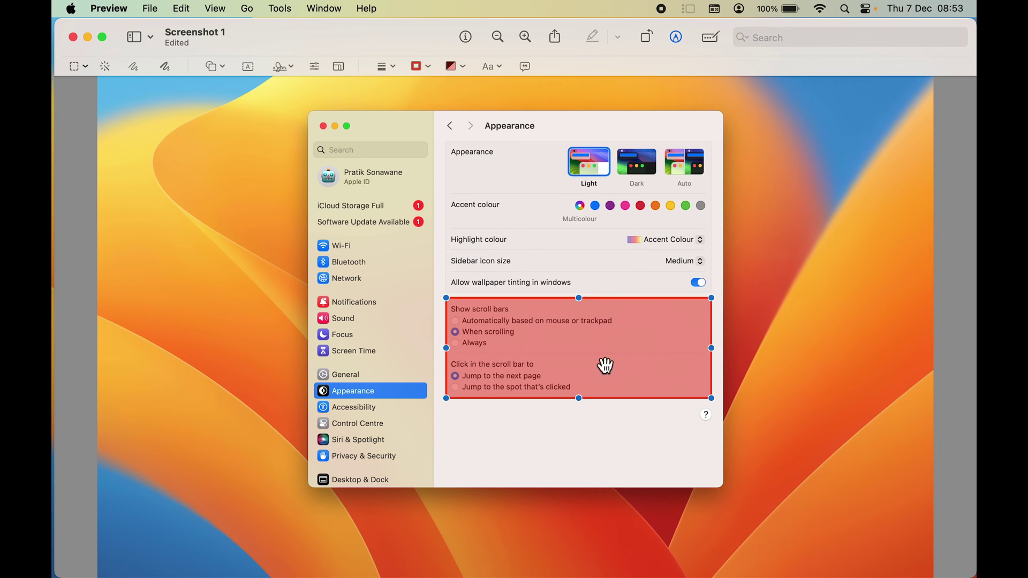
click(460, 67)
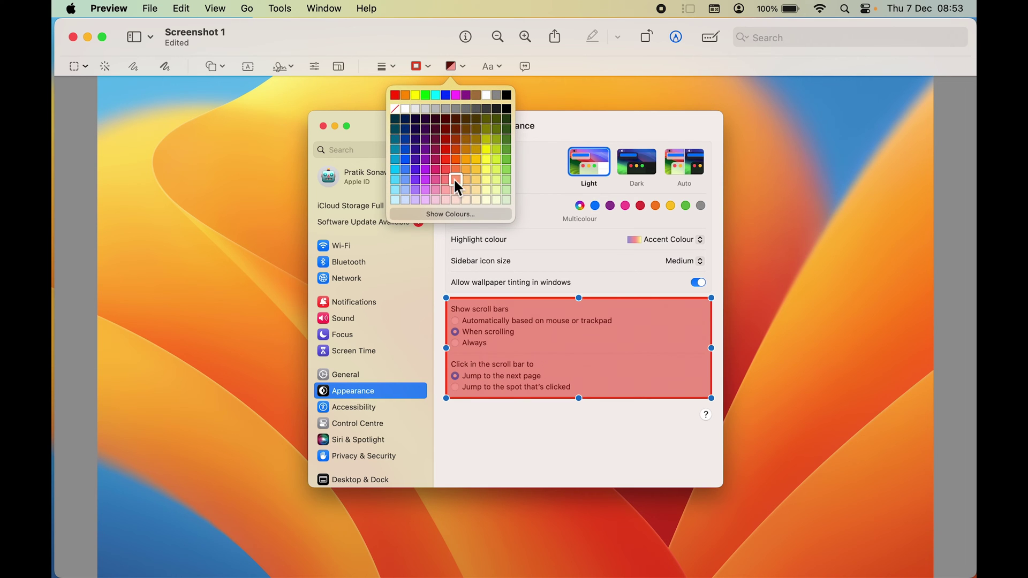
Step: Fill the rectangle with yellow and lower the fill opacity to 55%
click(486, 159)
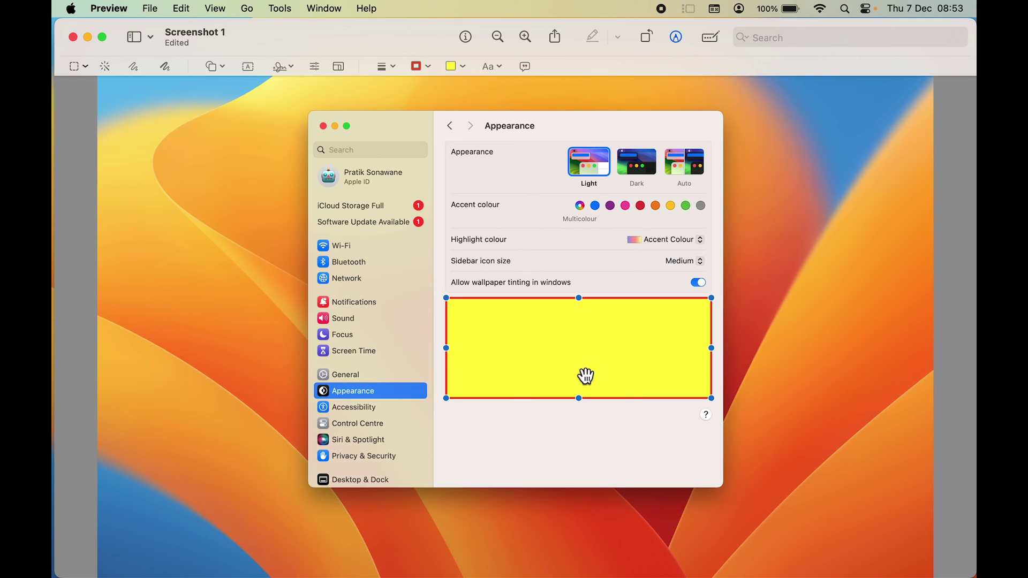
click(462, 67)
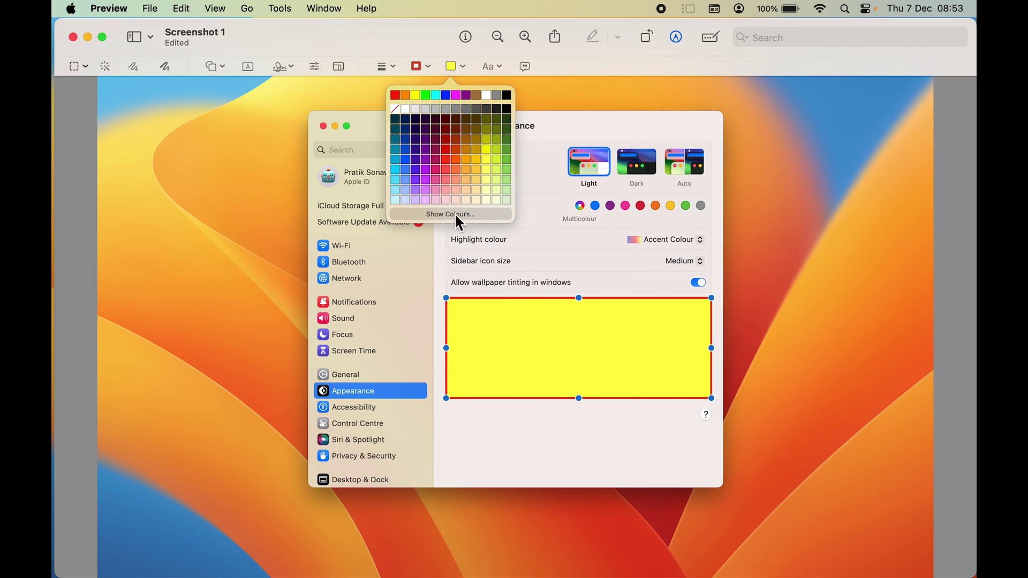
click(468, 213)
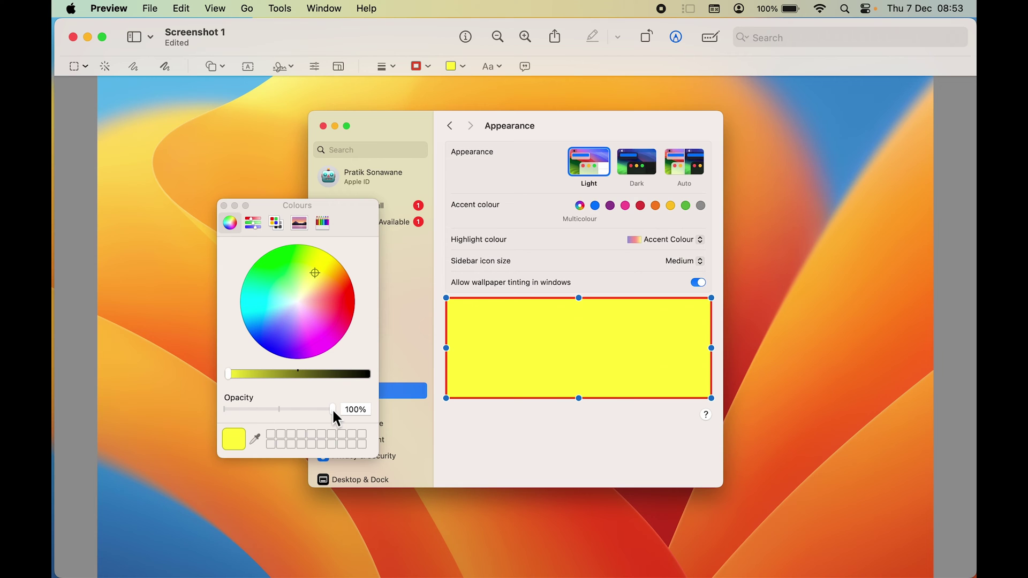
drag(332, 408, 285, 409)
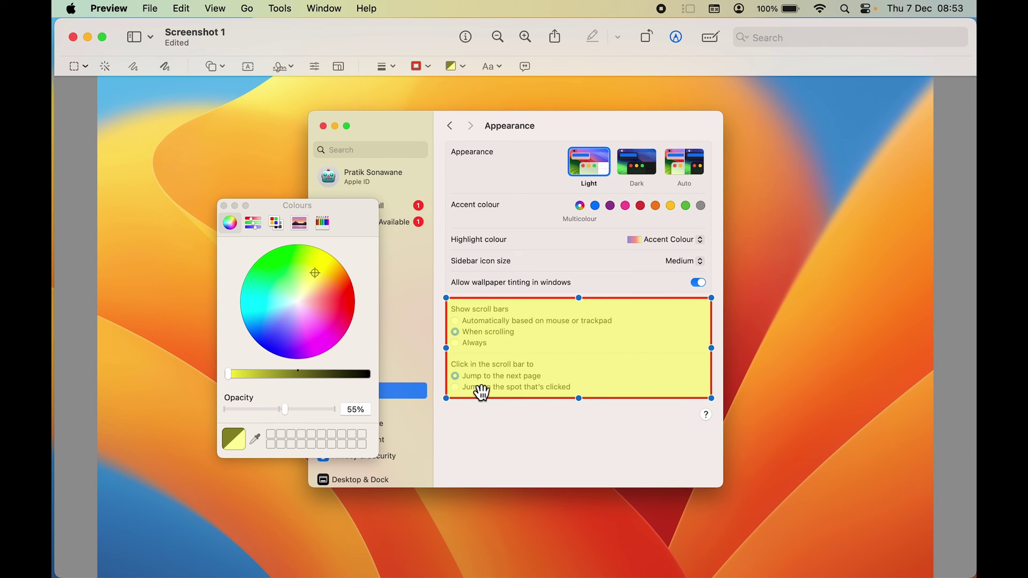
click(224, 205)
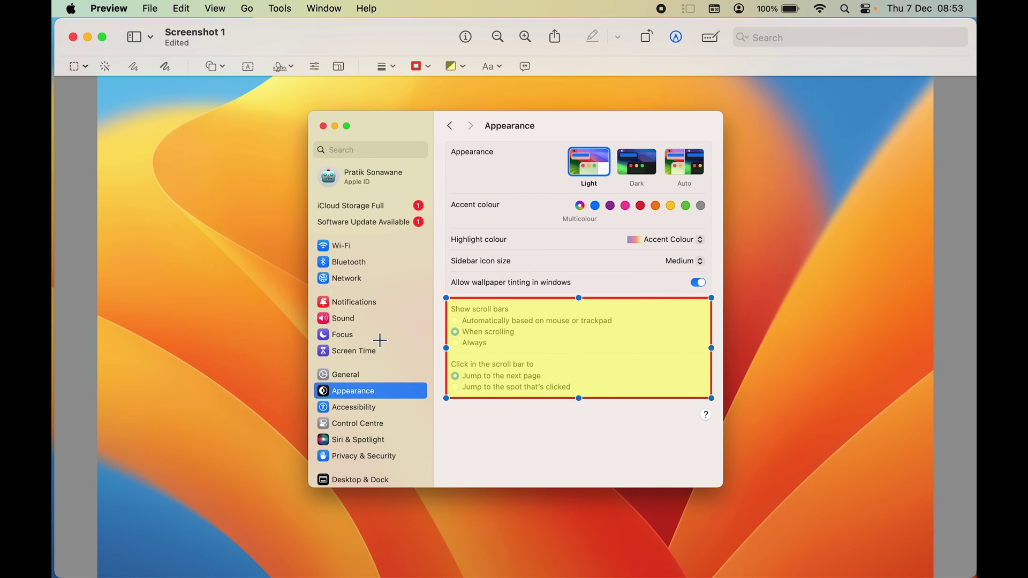
Step: Select the rectangle, give it a dark navy border, and deselect it
click(594, 437)
click(425, 67)
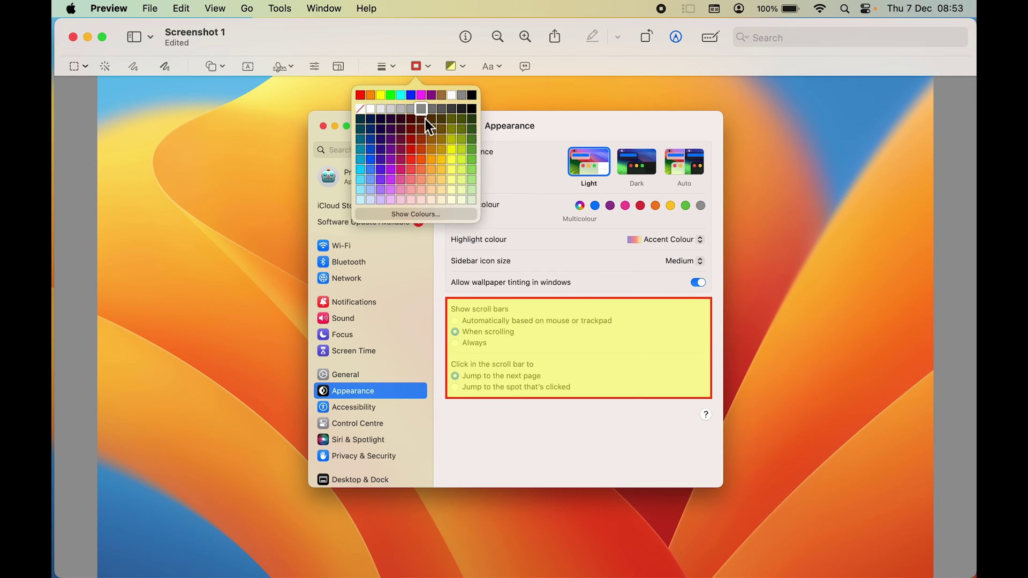
click(393, 120)
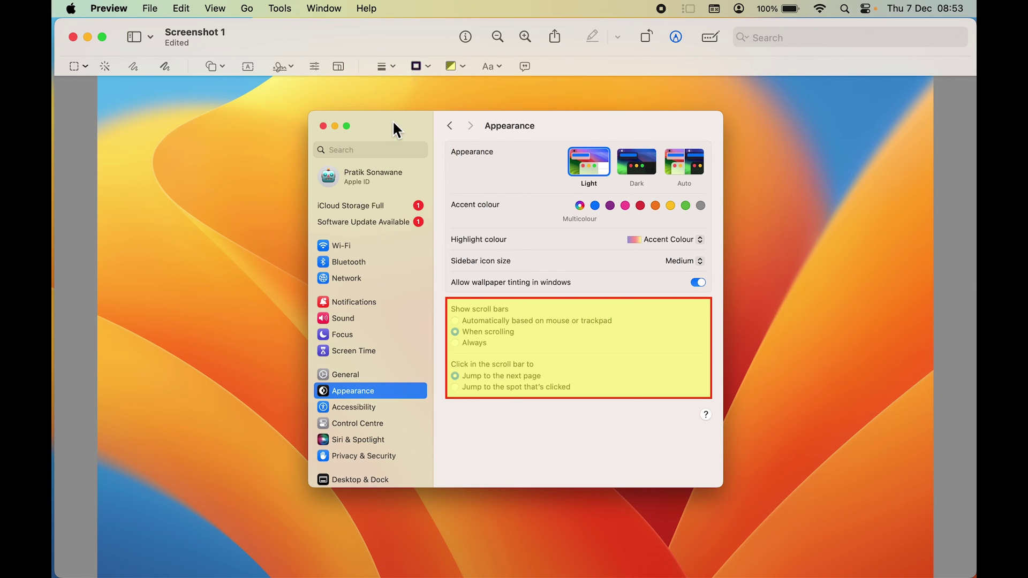
click(427, 67)
click(559, 444)
click(592, 368)
click(428, 67)
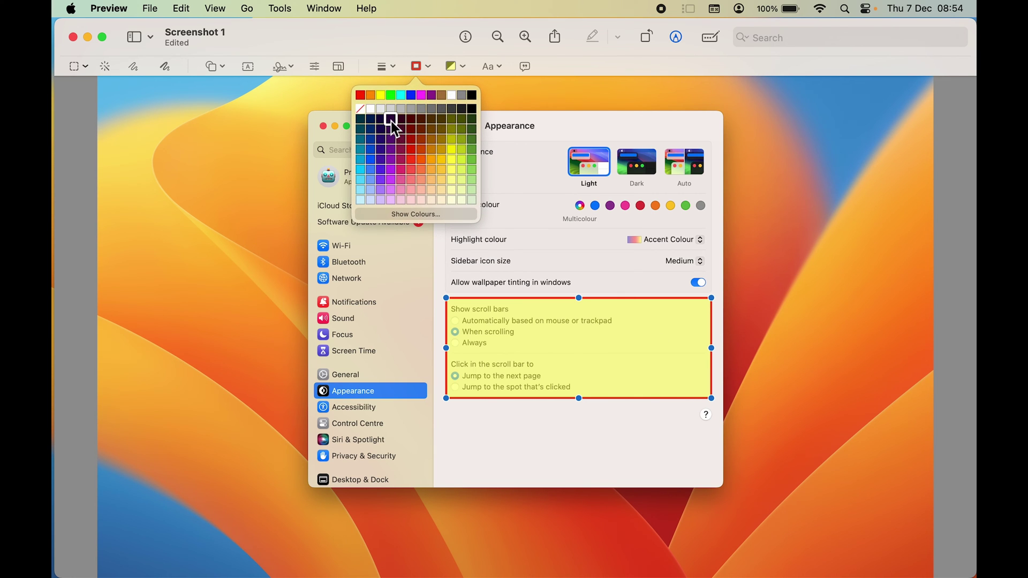
click(391, 120)
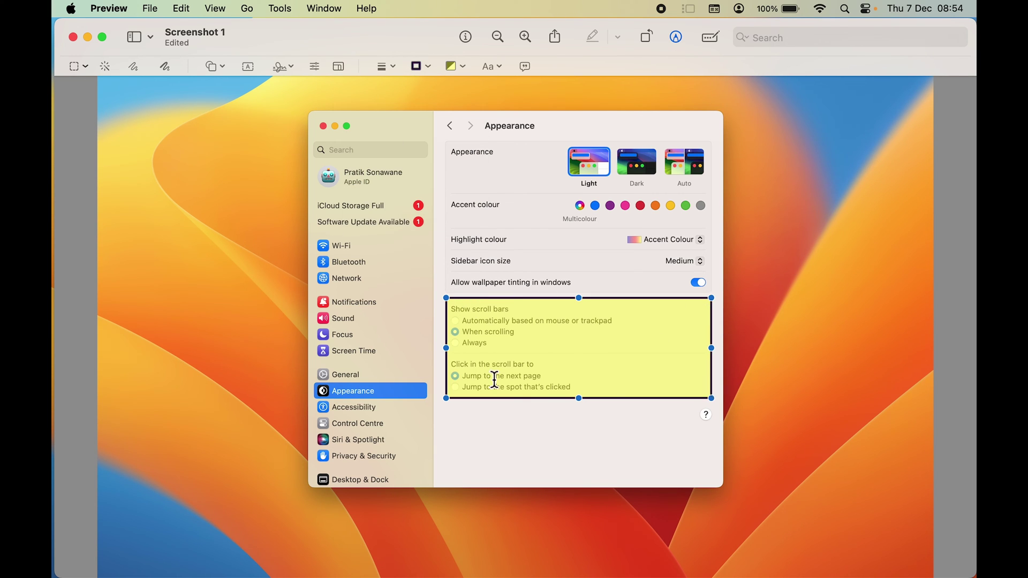
click(528, 429)
click(221, 67)
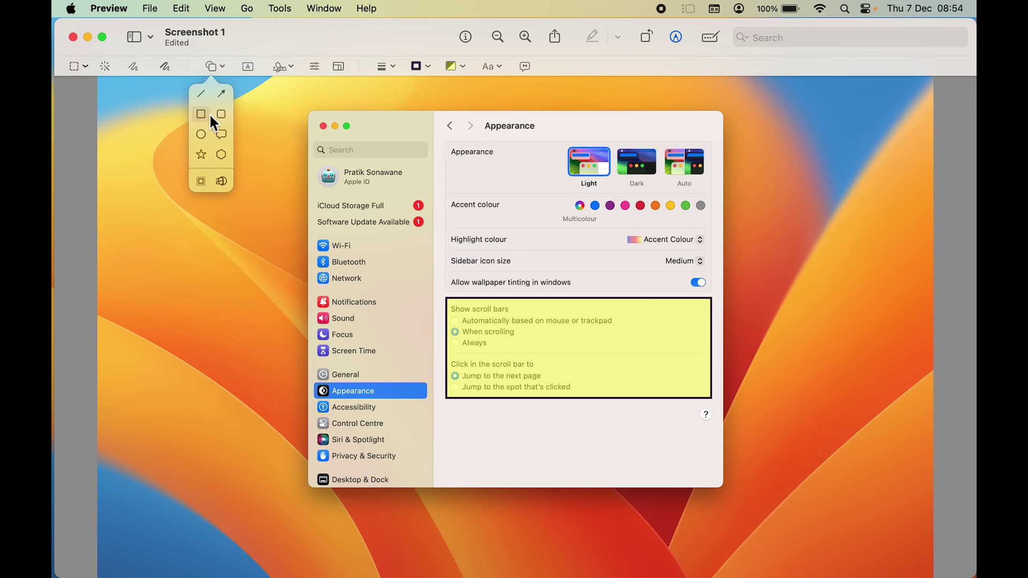
Step: Insert an oval and size it into a circle over the Accent colour row
click(201, 136)
drag(518, 320, 479, 252)
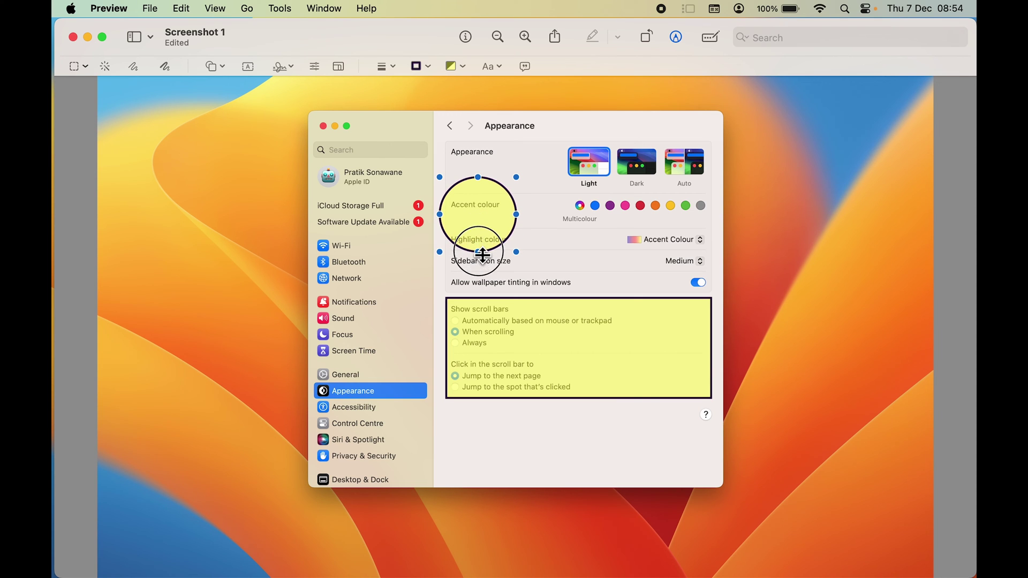
mouse_move(516, 177)
mouse_down()
mouse_move(568, 148)
mouse_move(508, 182)
mouse_move(528, 172)
mouse_up()
drag(474, 204, 473, 191)
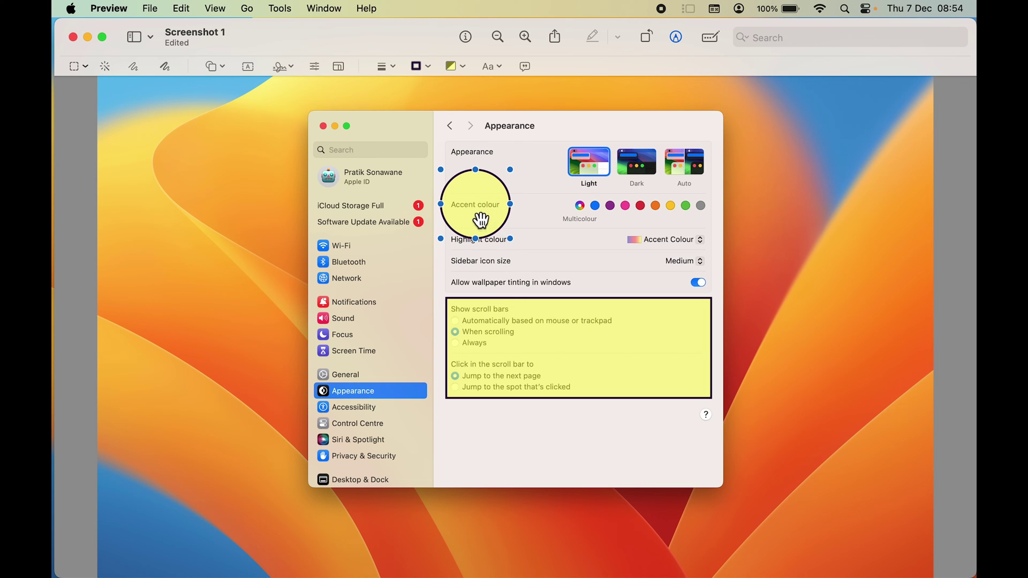
click(557, 189)
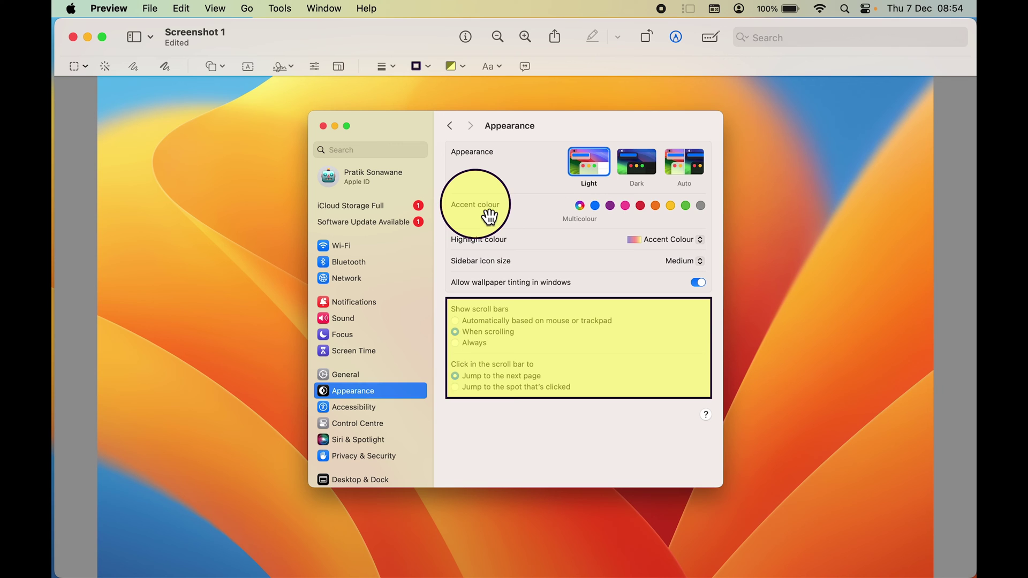
click(486, 215)
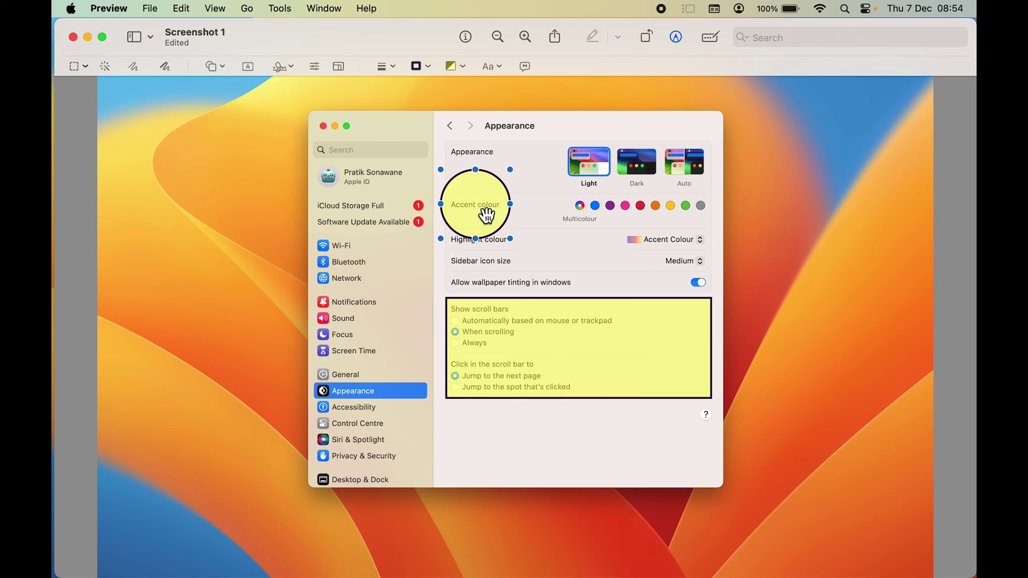
Step: Fill the circle with red and reduce the fill opacity to make it semi-transparent
click(465, 65)
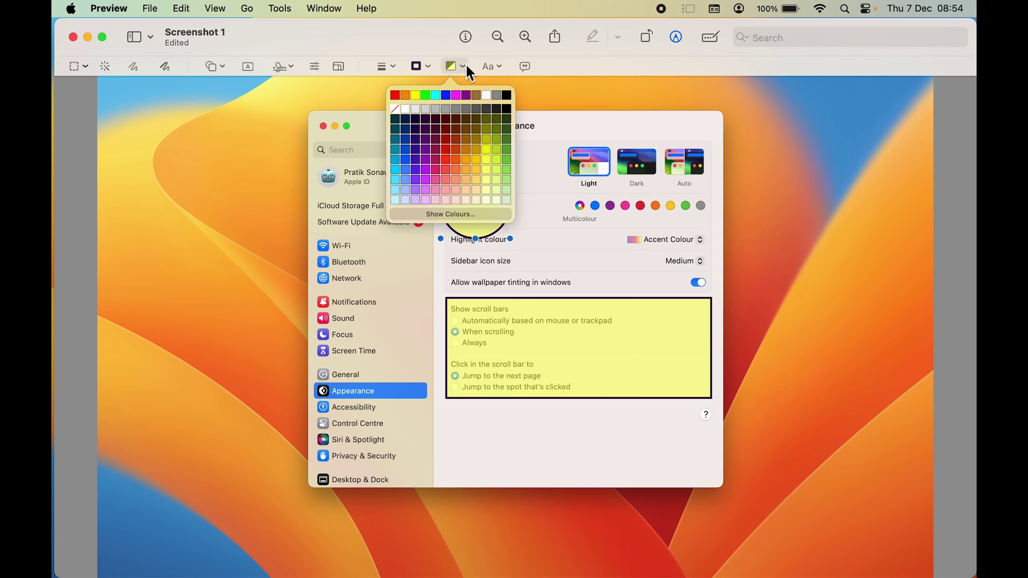
click(446, 163)
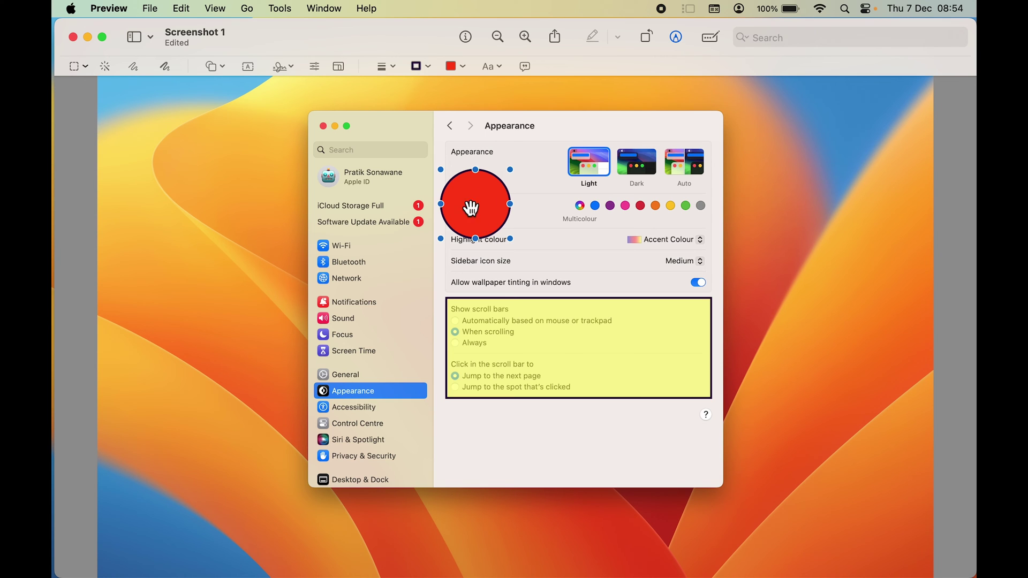
click(462, 66)
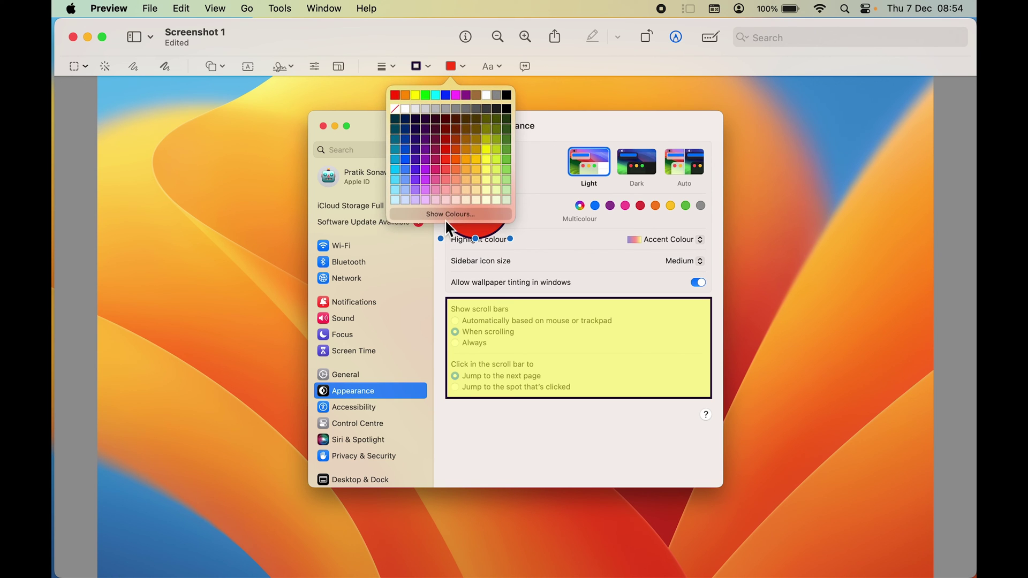
click(457, 215)
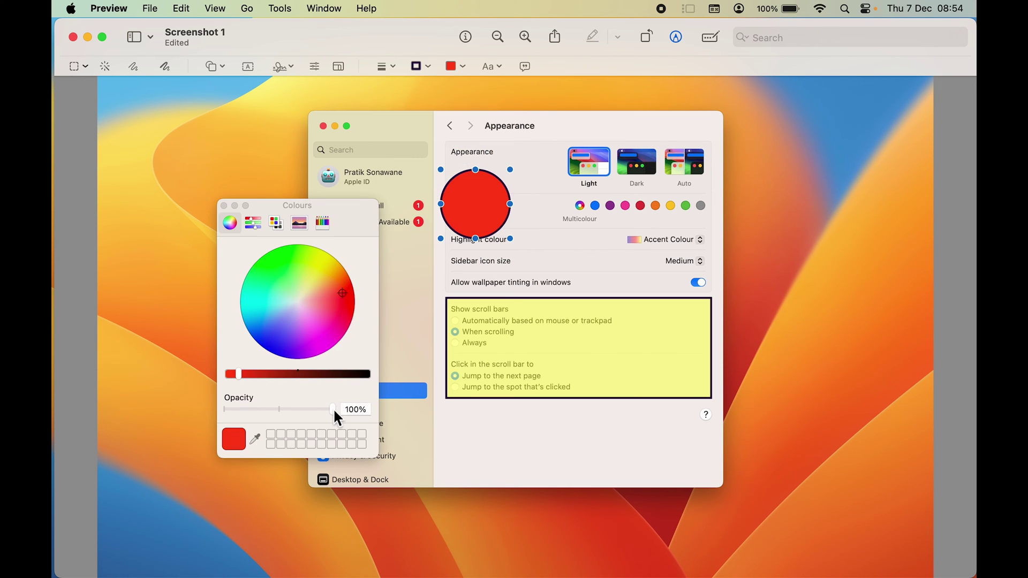
drag(333, 408, 298, 407)
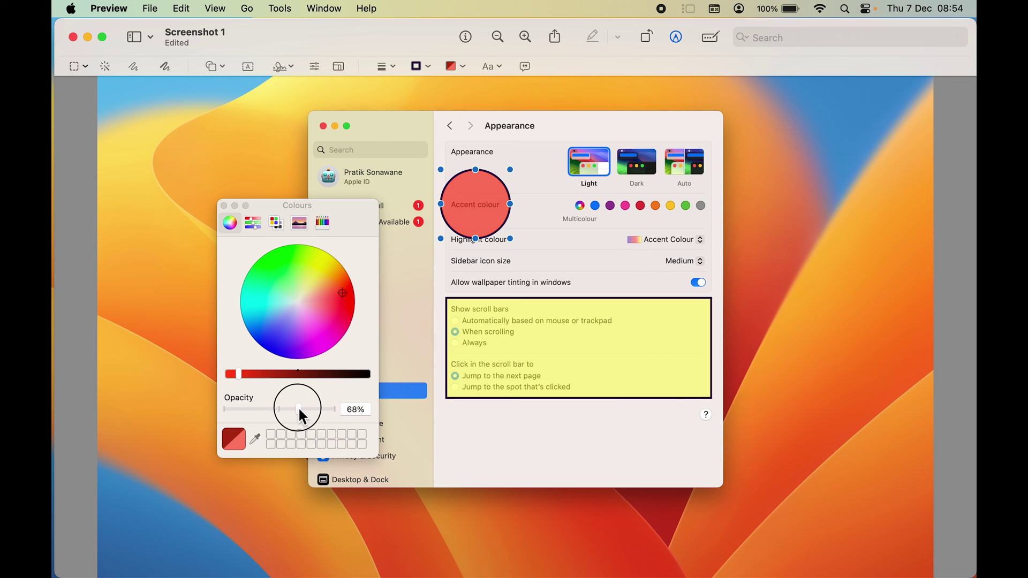
Step: Close the Colours panel and change the circle's border from green to orange
click(224, 206)
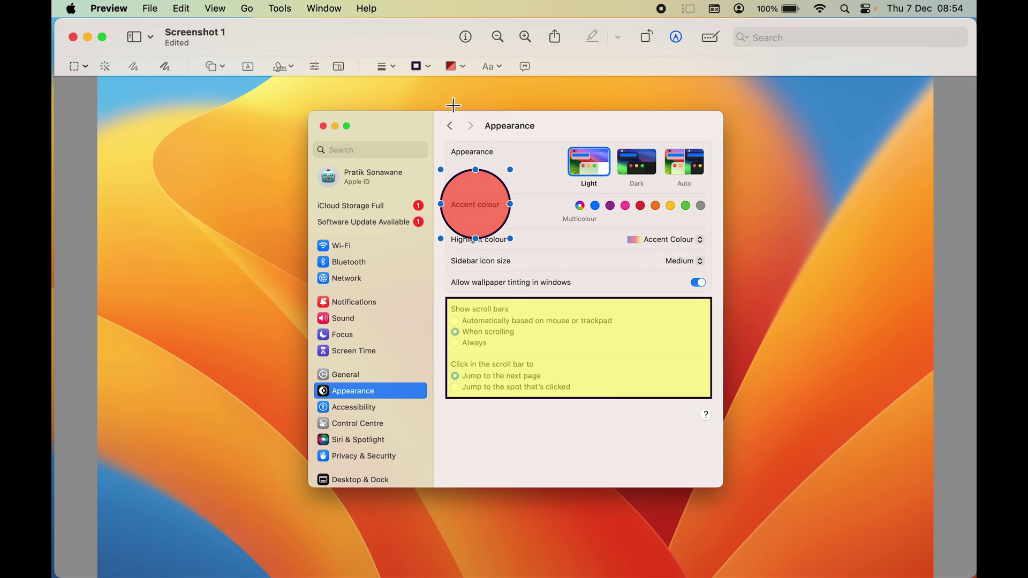
click(420, 66)
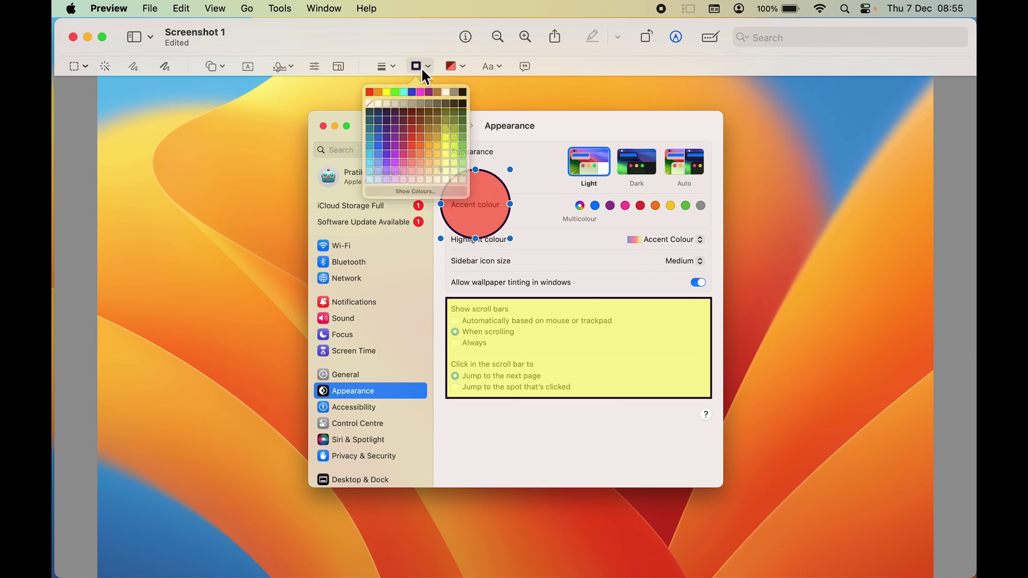
click(390, 95)
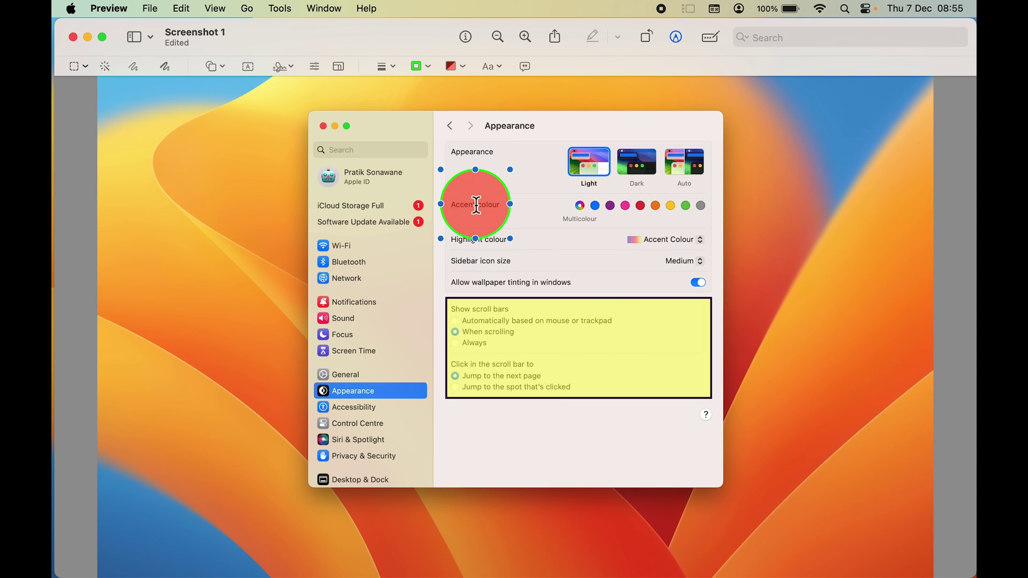
click(420, 67)
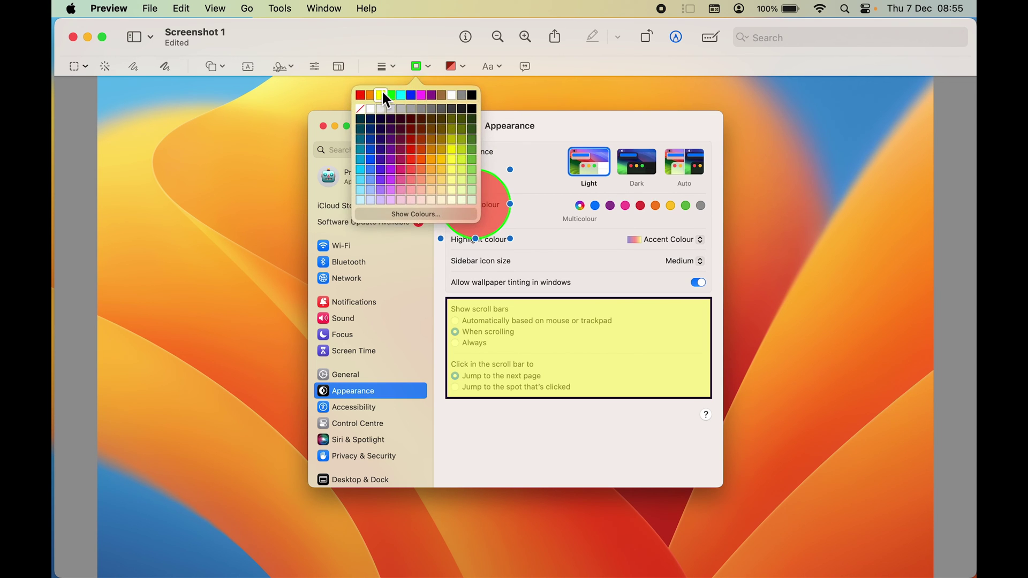
click(374, 95)
click(562, 142)
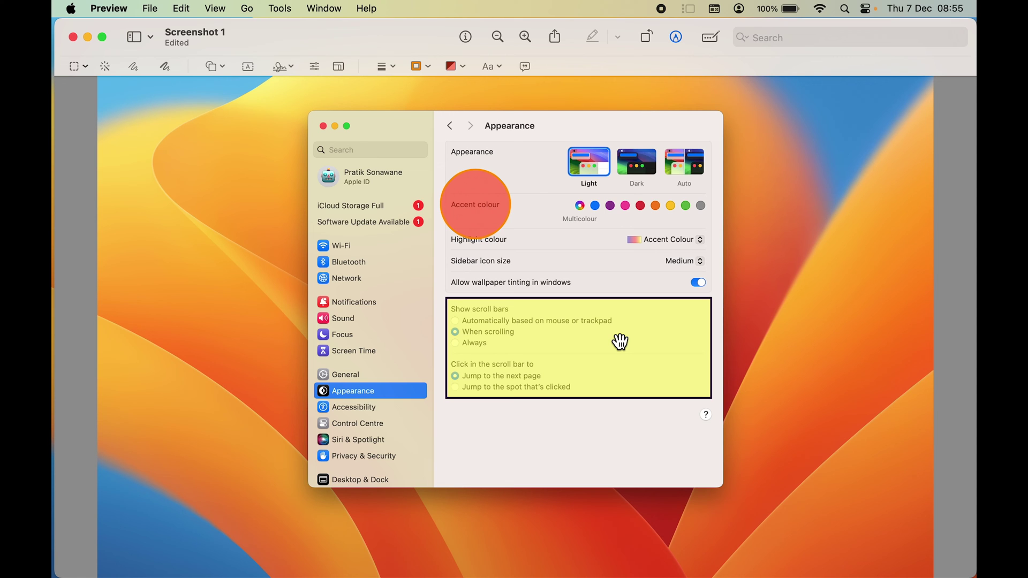
click(151, 9)
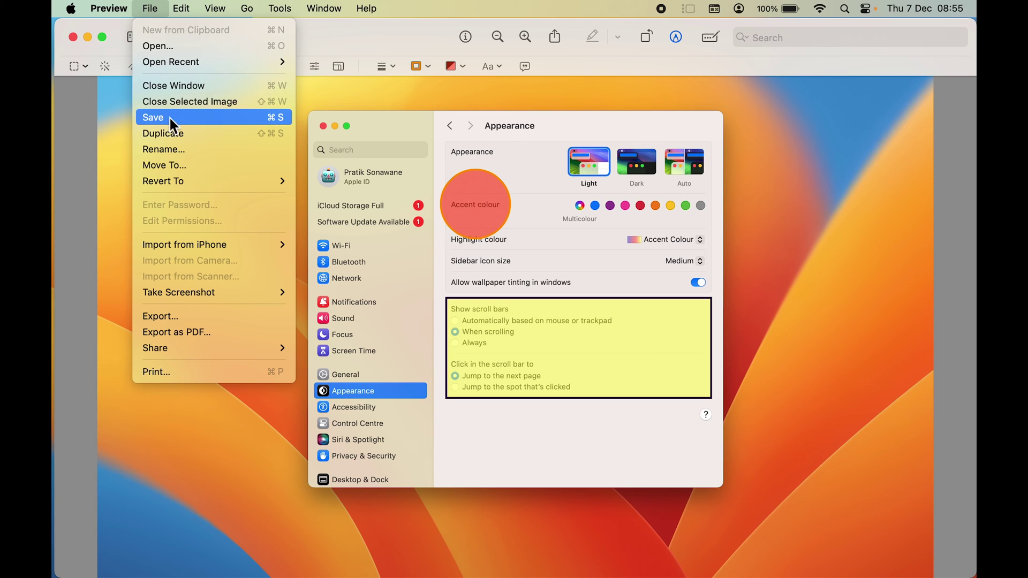
Step: Save the annotated Screenshot 1, then hide Preview to reveal the desktop
click(232, 118)
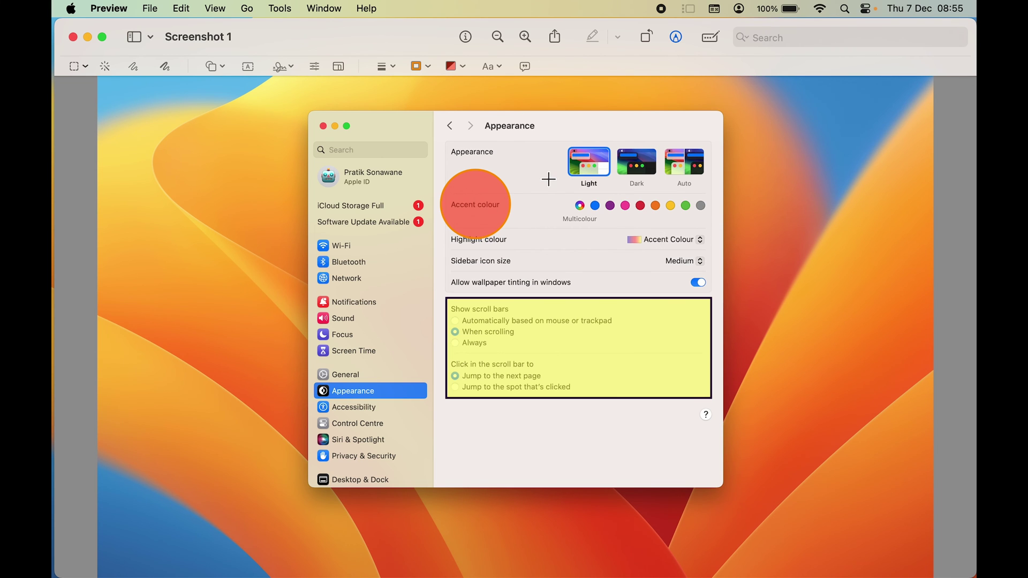
key(ctrl+Up)
click(553, 360)
click(88, 37)
Step: Quick Look Screenshot 1 on the desktop to confirm the circle and rectangle were saved
click(658, 166)
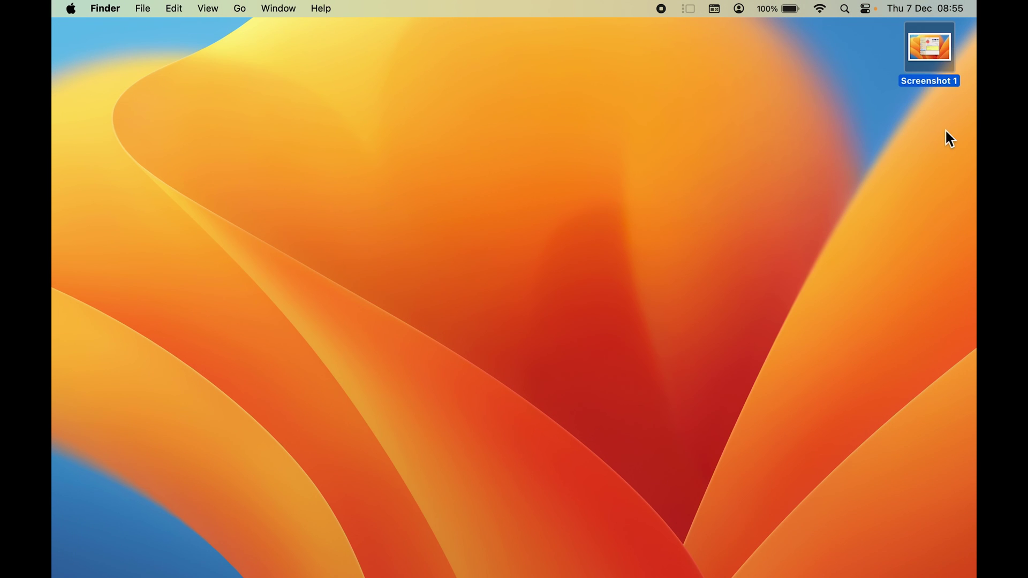
click(937, 96)
click(928, 82)
key(space)
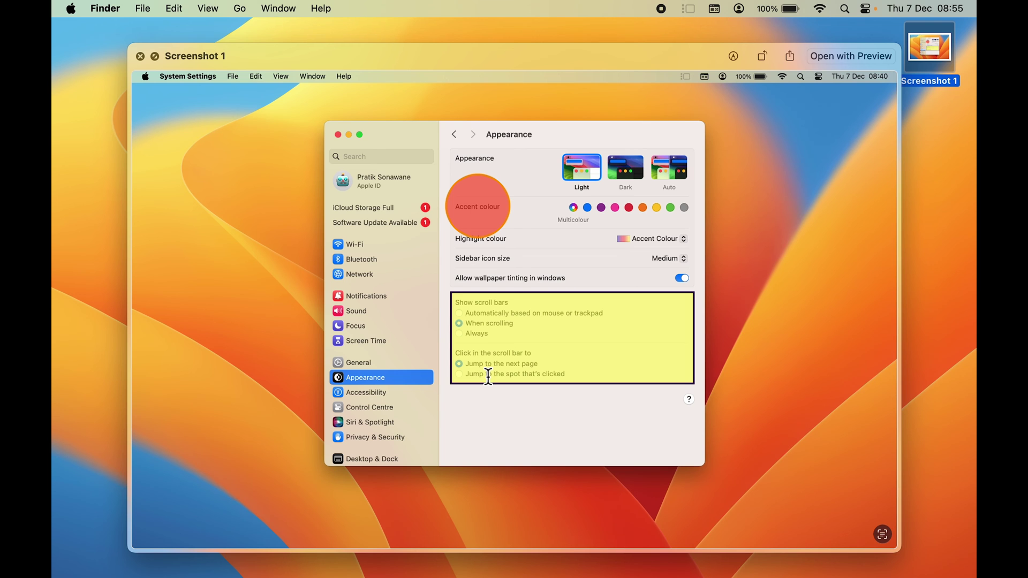
key(space)
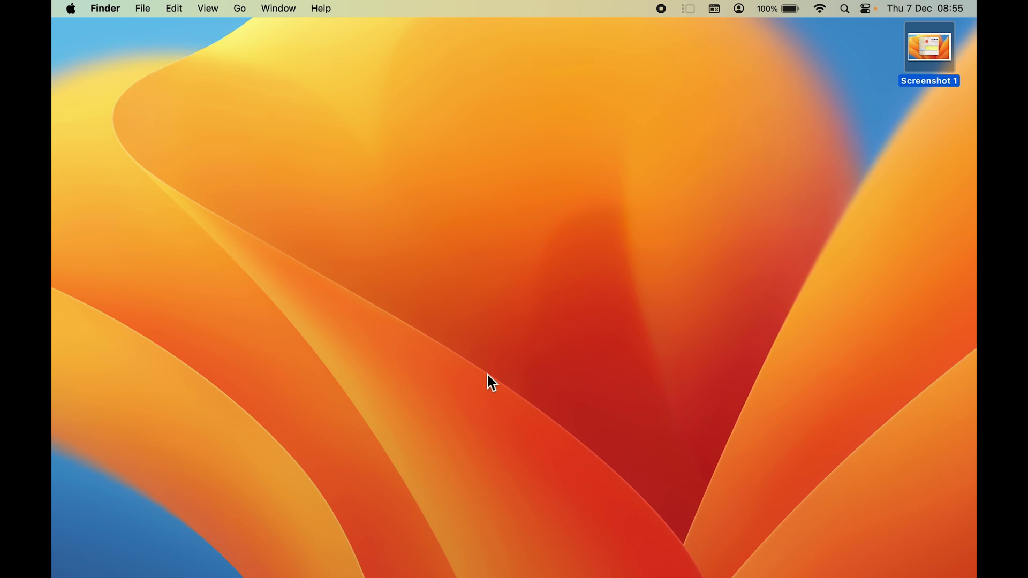
click(765, 234)
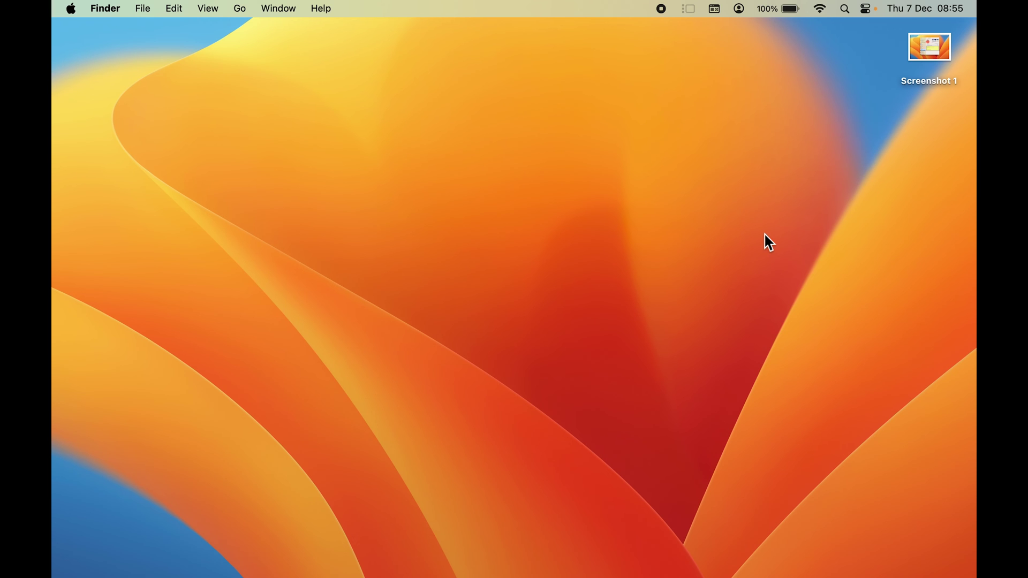
Step: Reopen Screenshot 1 in Preview and create a duplicate copy of it
mouse_move(686, 573)
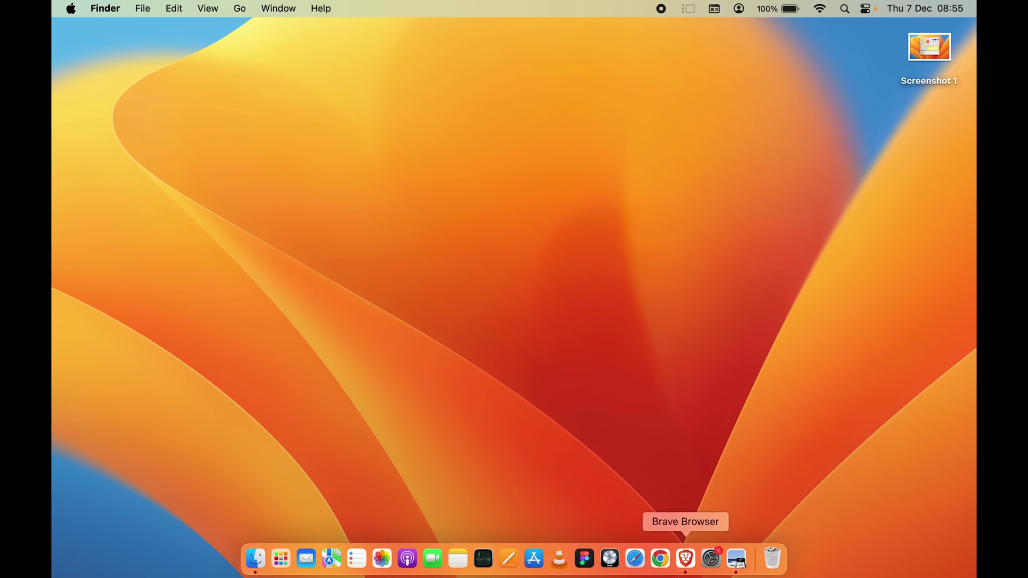
click(737, 559)
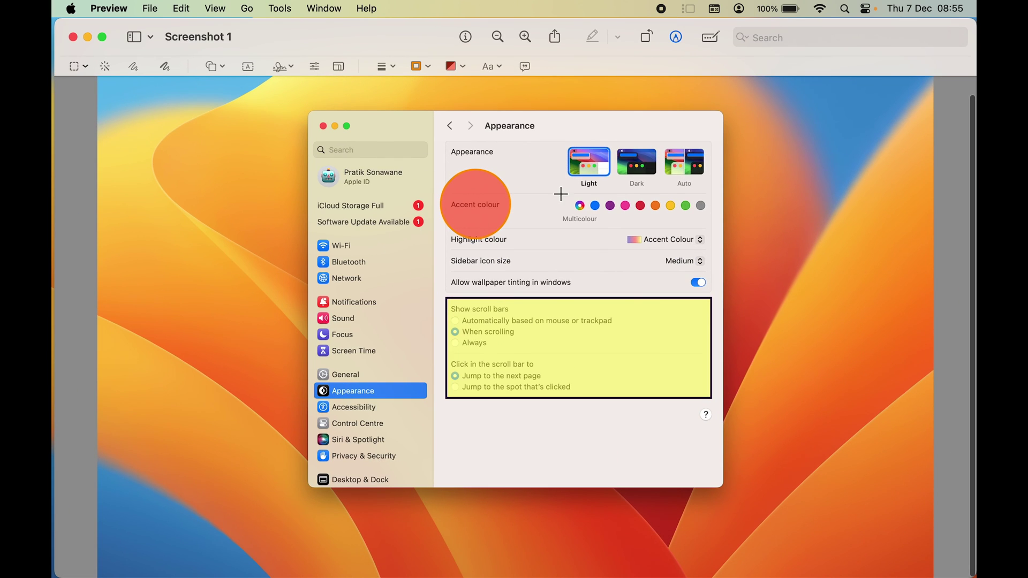
click(153, 12)
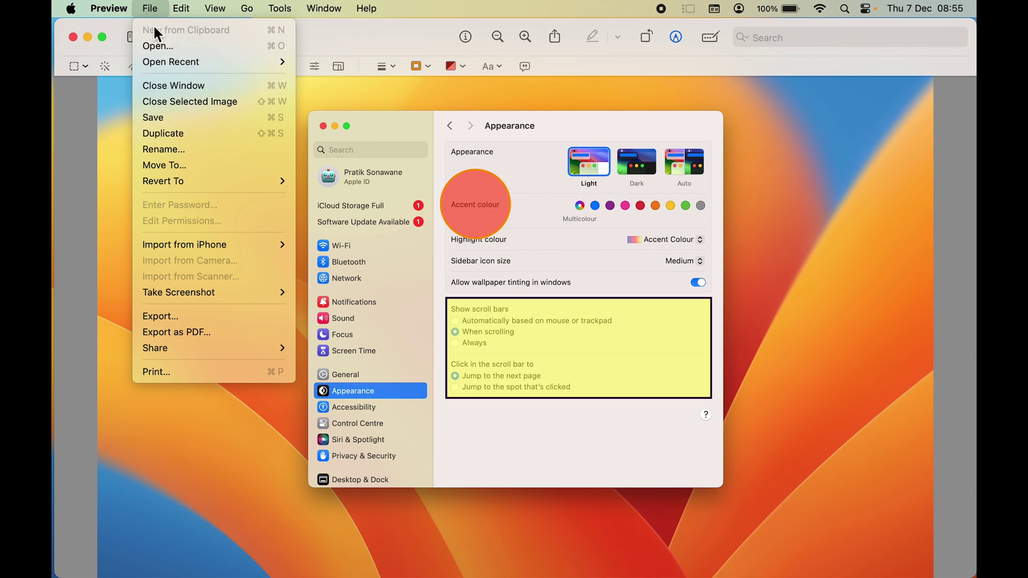
click(247, 139)
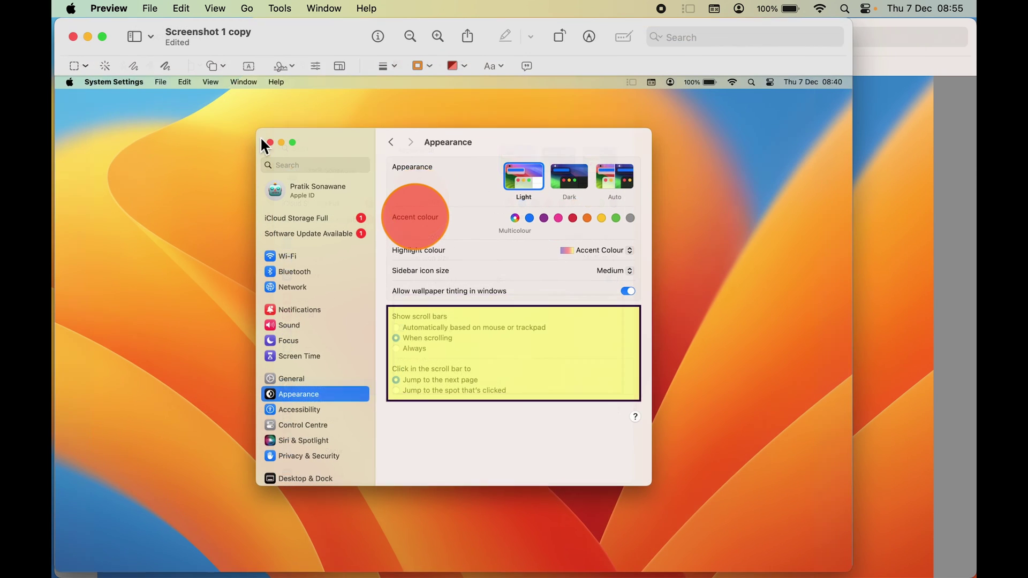
click(339, 39)
drag(339, 39, 377, 332)
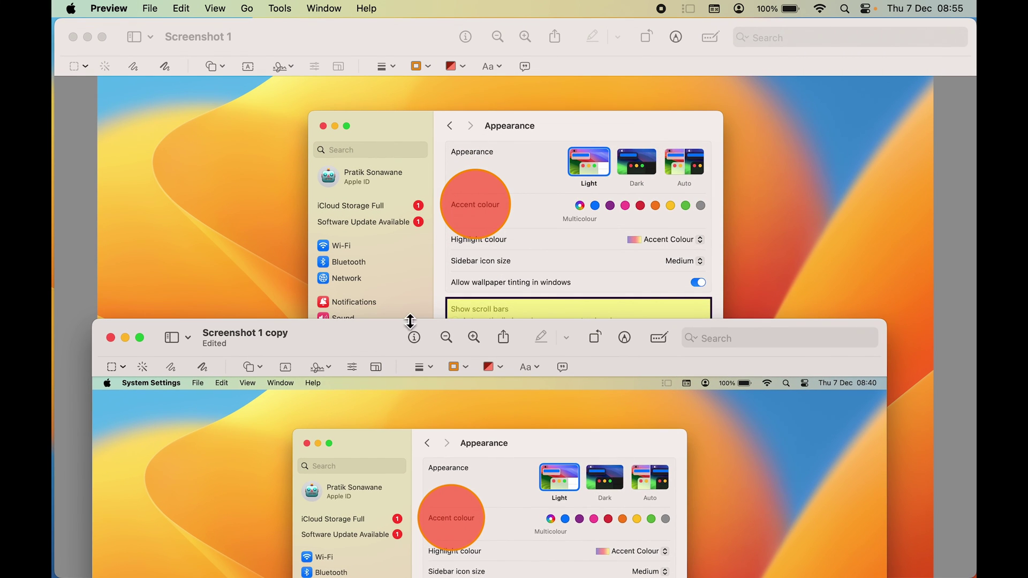
drag(367, 351, 388, 96)
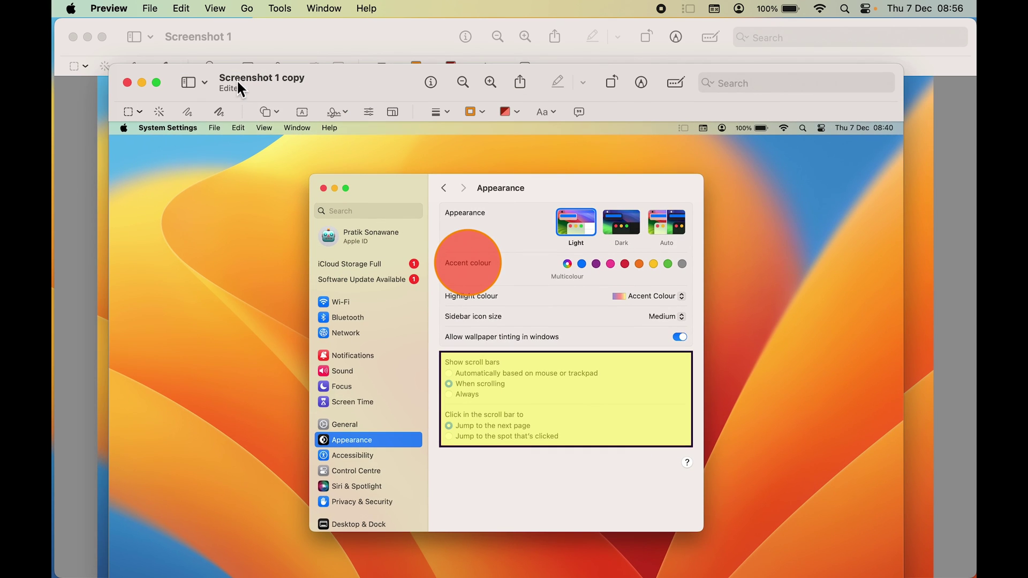
Step: Delete the red circle and the yellow rectangle from the copy
click(466, 273)
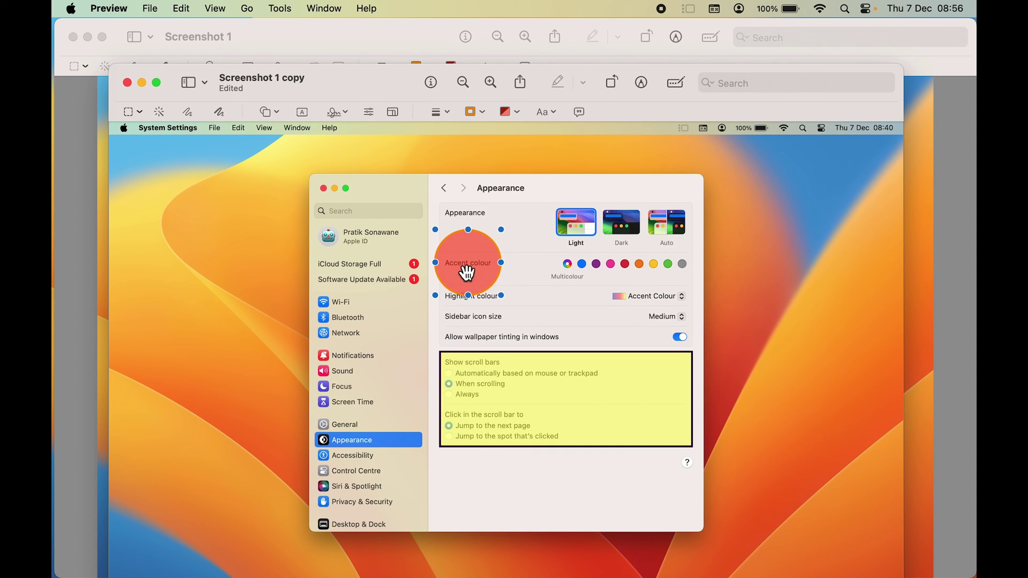
key(BackSpace)
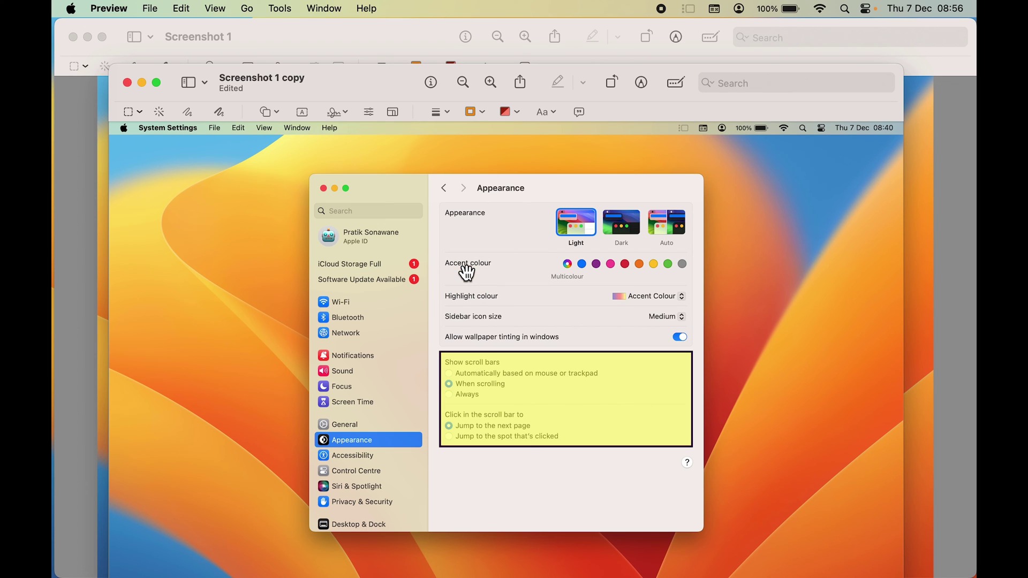
click(593, 409)
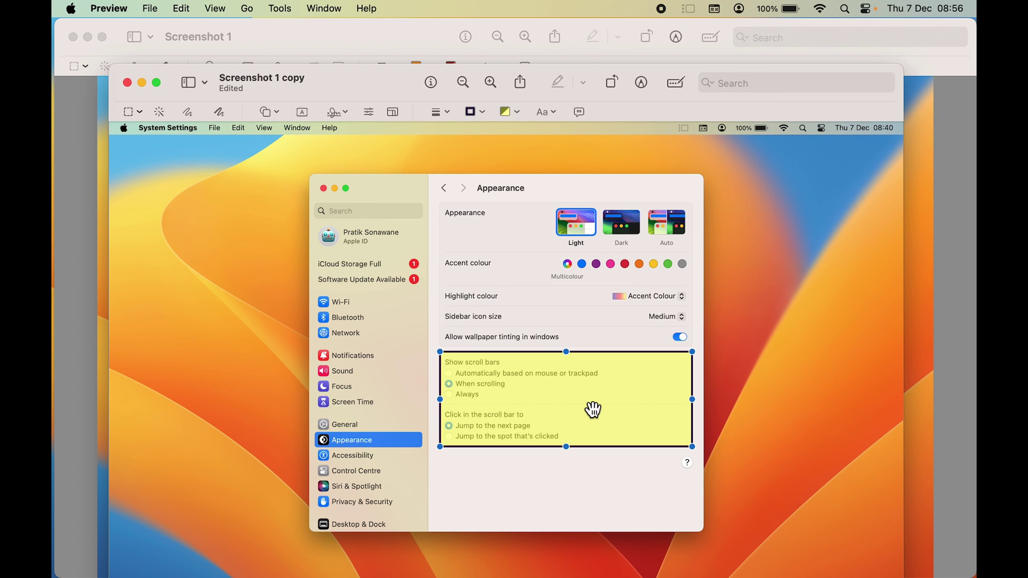
key(BackSpace)
drag(367, 91, 369, 44)
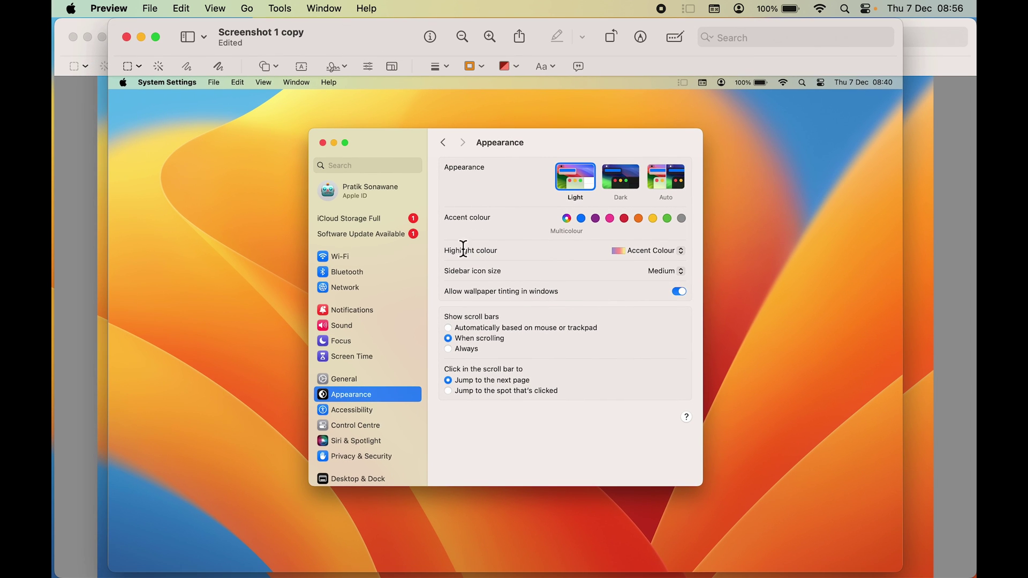
click(150, 8)
Step: Save the copy to the Desktop as 'Screenshot 2', JPEG format at Best quality
click(167, 118)
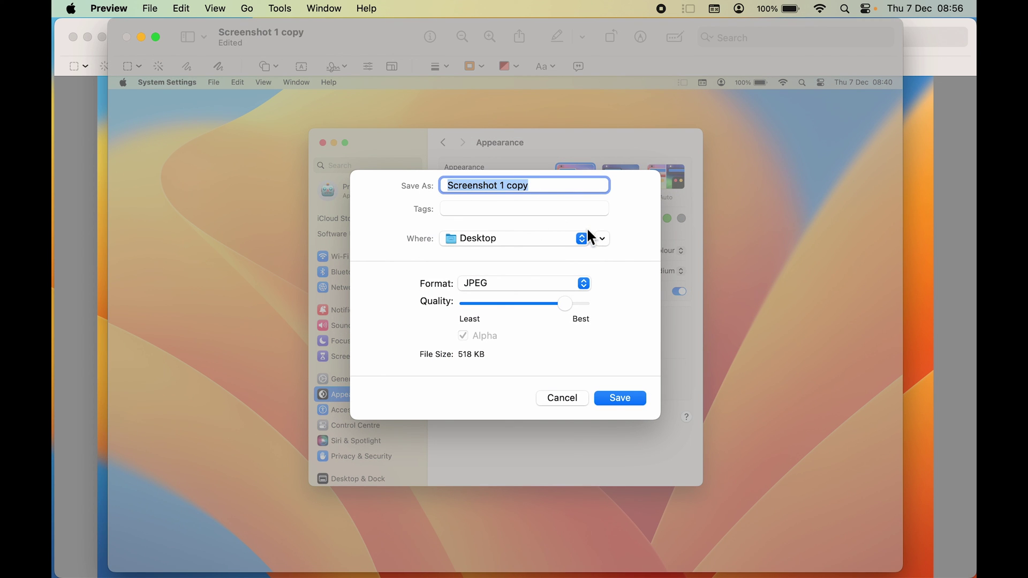
click(547, 187)
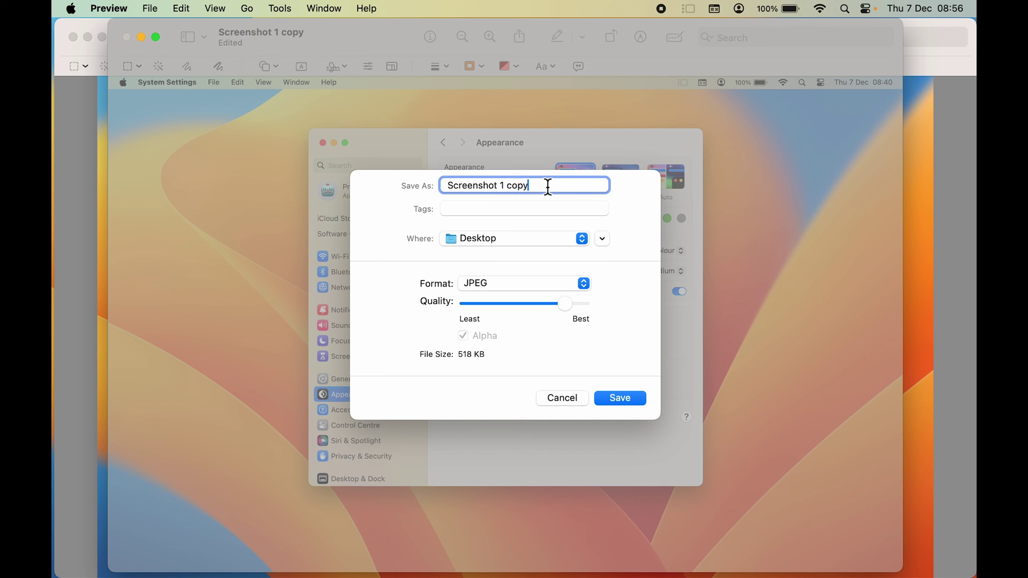
key(BackSpace)
key(BackSpace)
key(BackSpace)
key(BackSpace)
key(BackSpace)
key(BackSpace)
text(2)
click(585, 282)
click(496, 284)
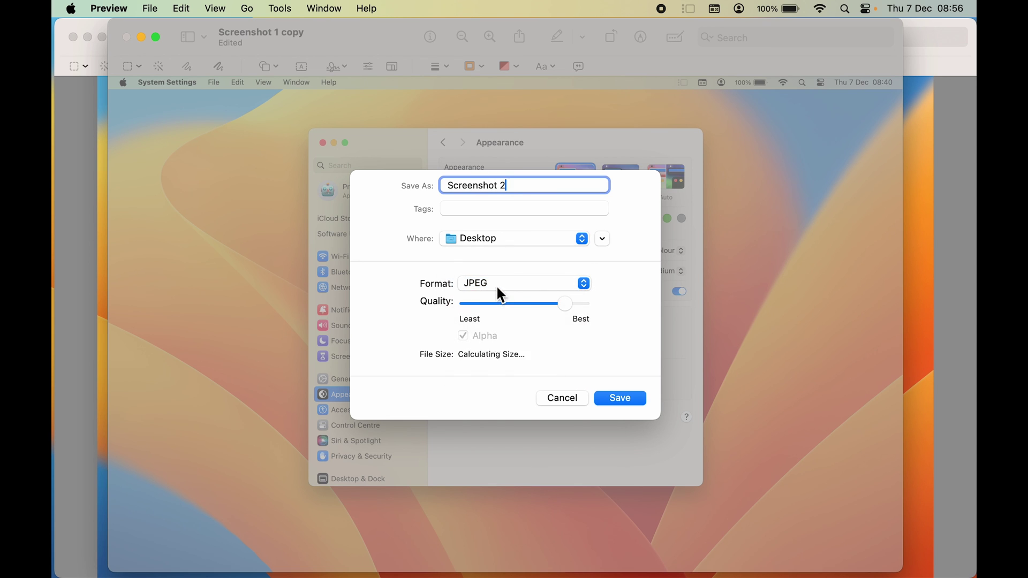
click(565, 303)
drag(565, 304, 605, 312)
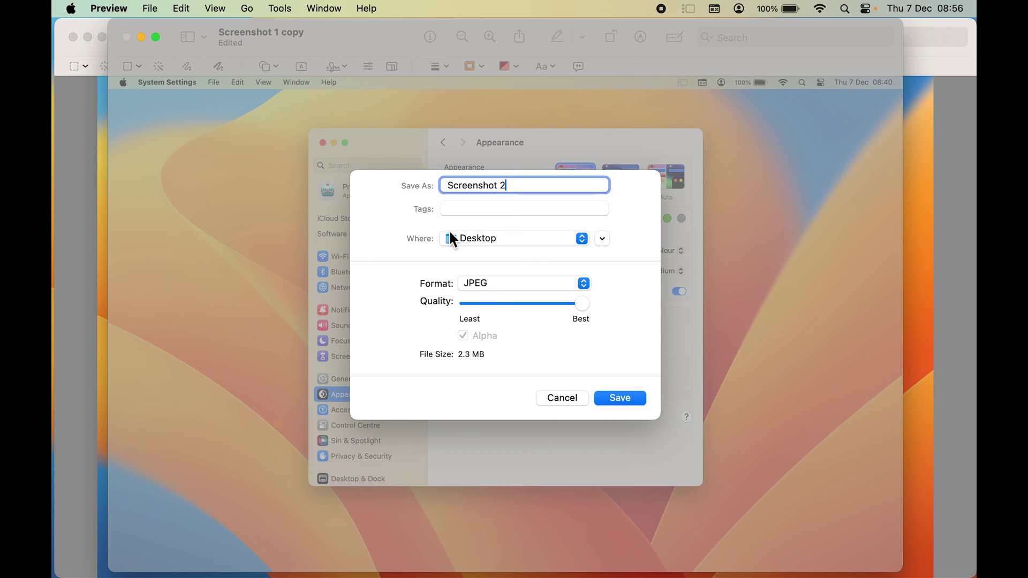
click(630, 402)
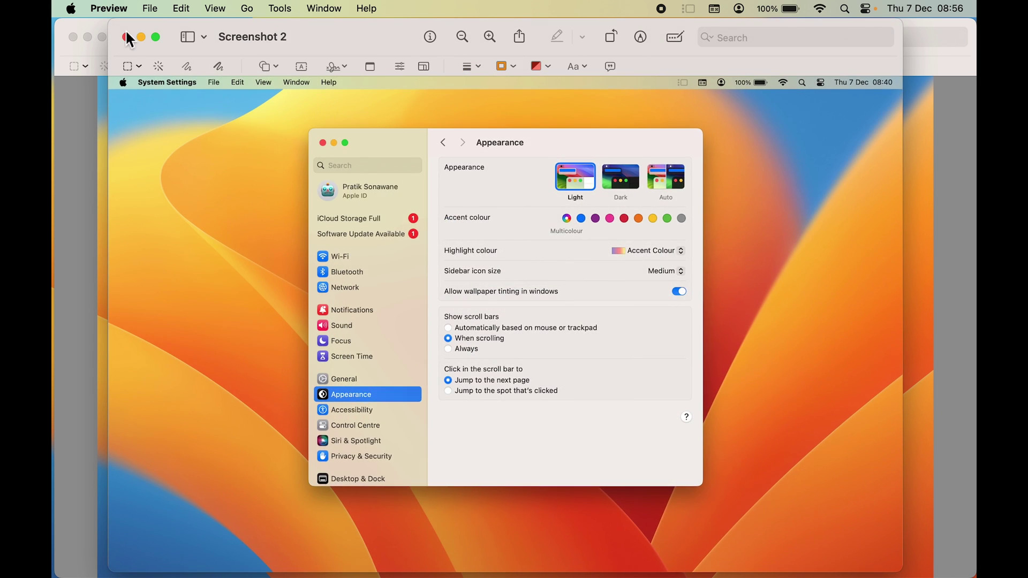
click(126, 36)
Step: Close Screenshot 1, then Quick Look Screenshot 2 (clean) and Screenshot 1 (annotated) on the desktop
click(73, 36)
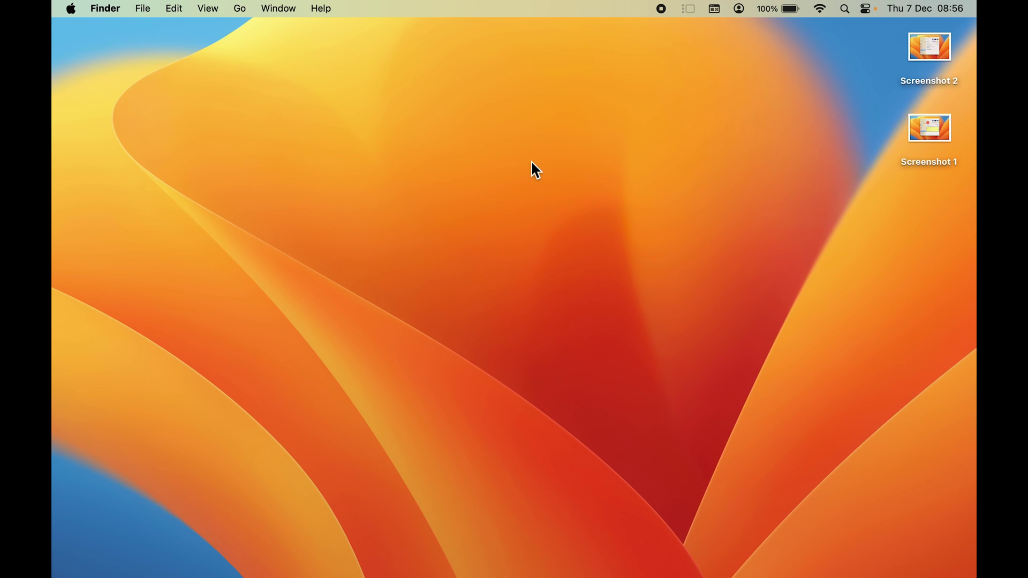
click(930, 79)
key(space)
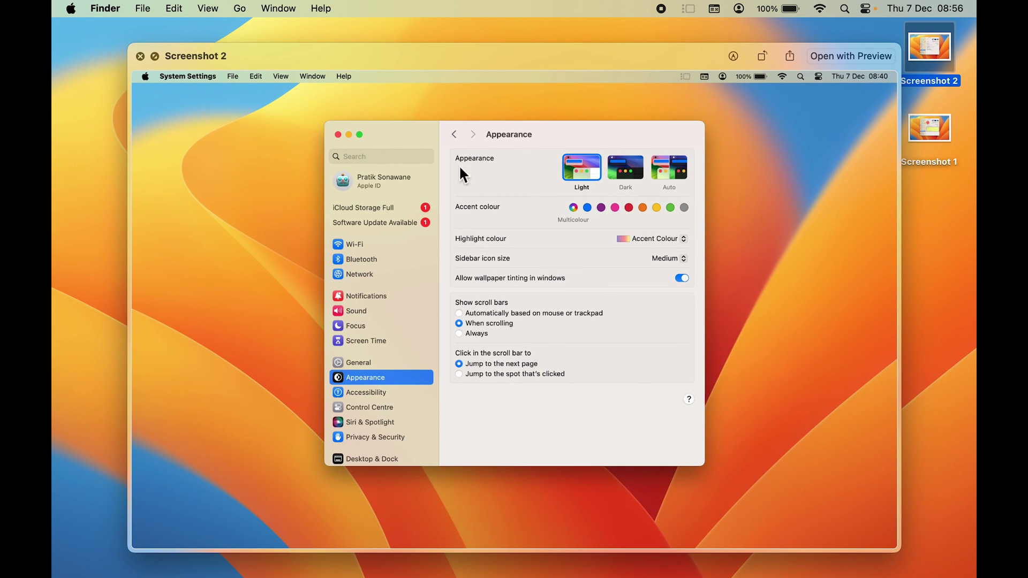
key(space)
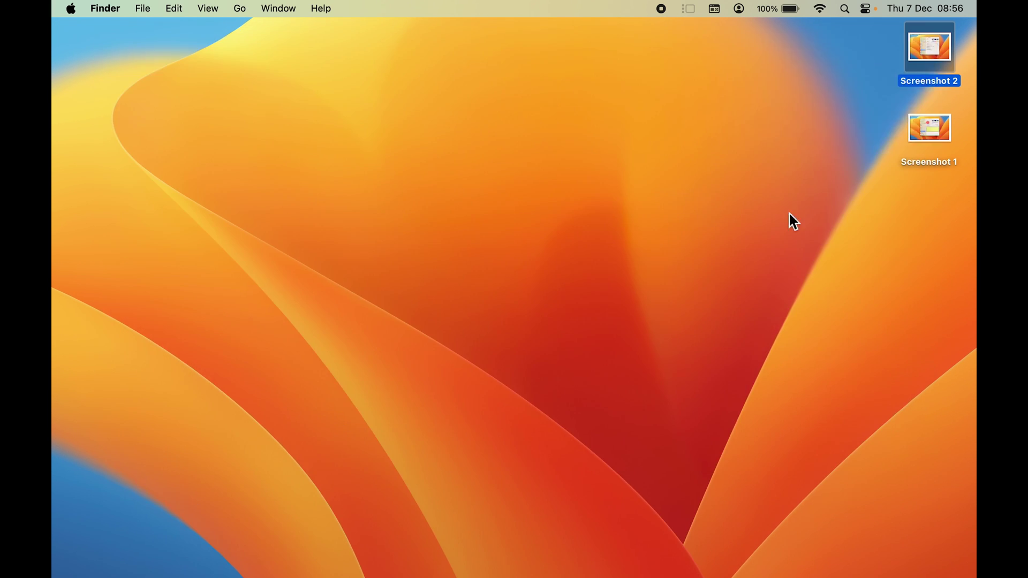
click(947, 159)
key(space)
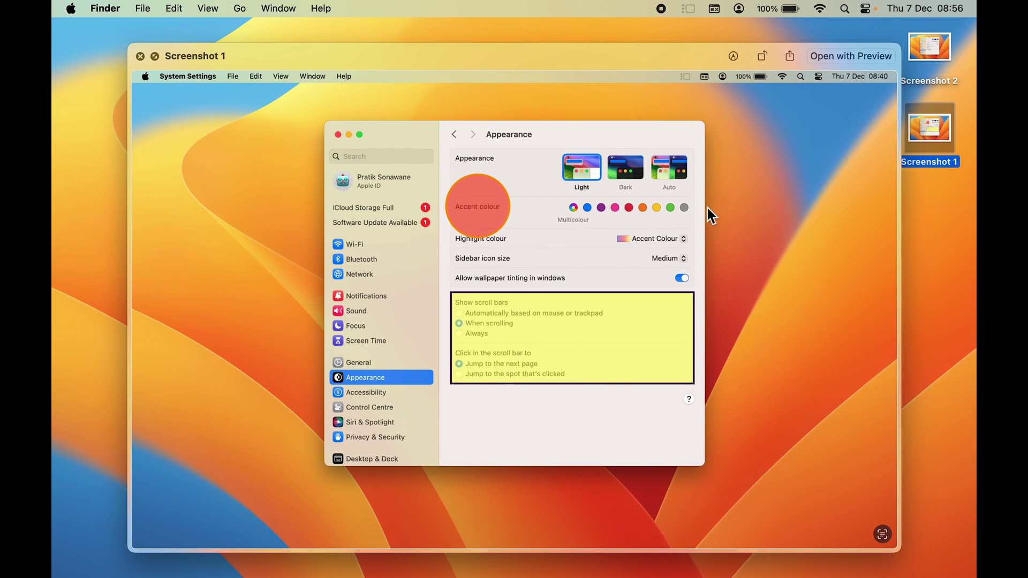
click(758, 357)
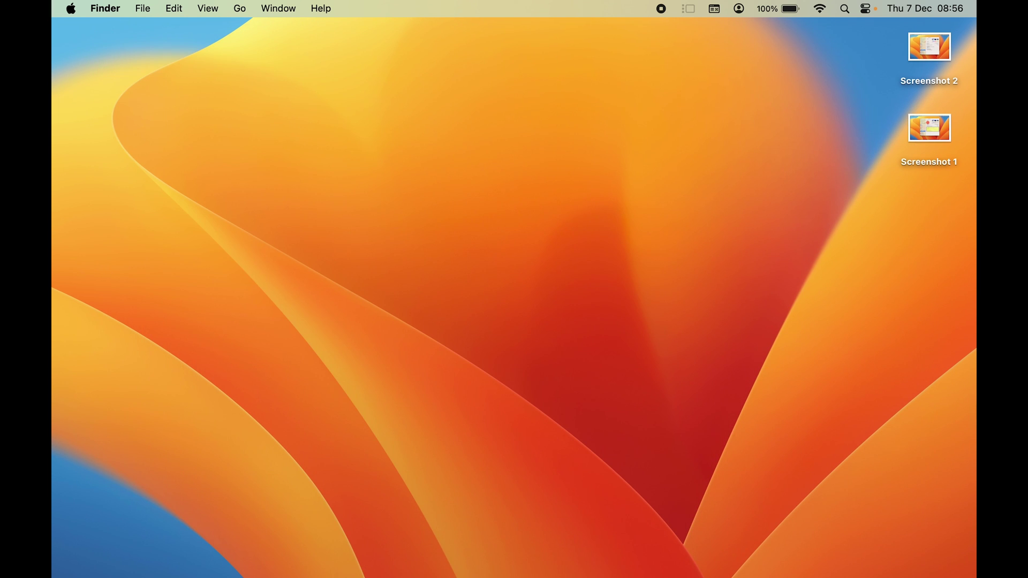